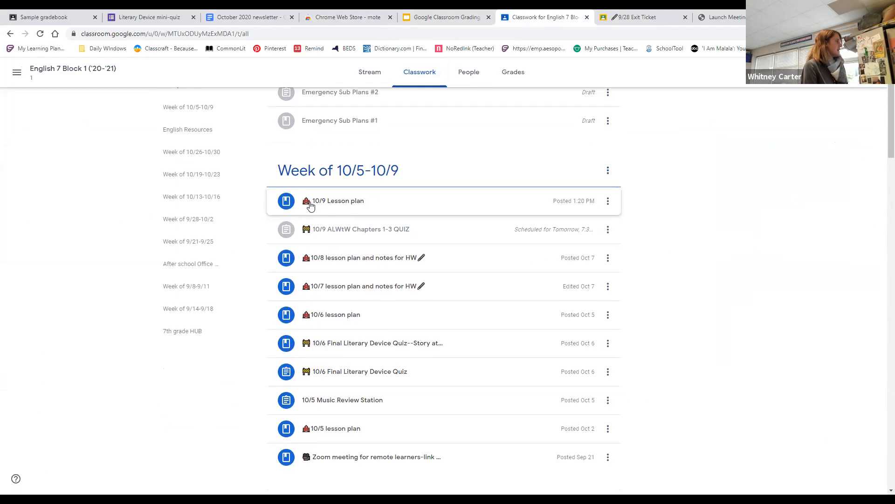
- Open the 10/9 Lesson plan slides, and expand the 10/9 ALWtW Chapters 1-3 QUIZ post back in the English 7 classwork list
click(321, 202)
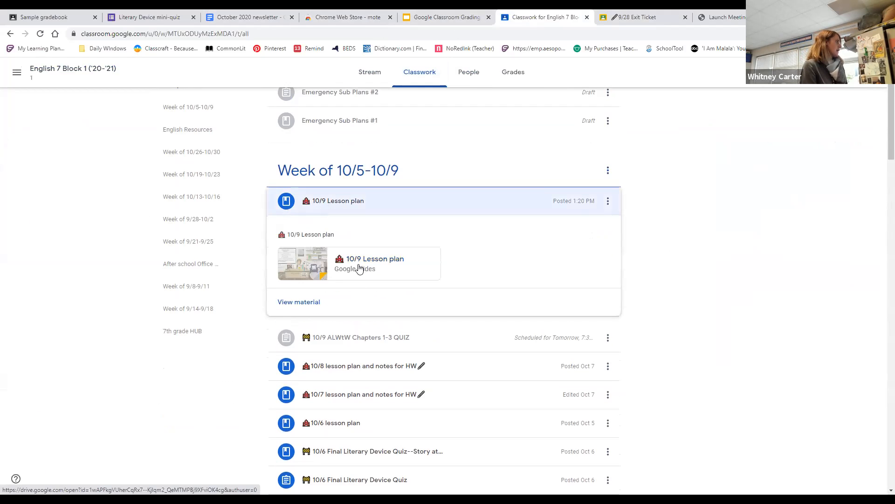
click(366, 260)
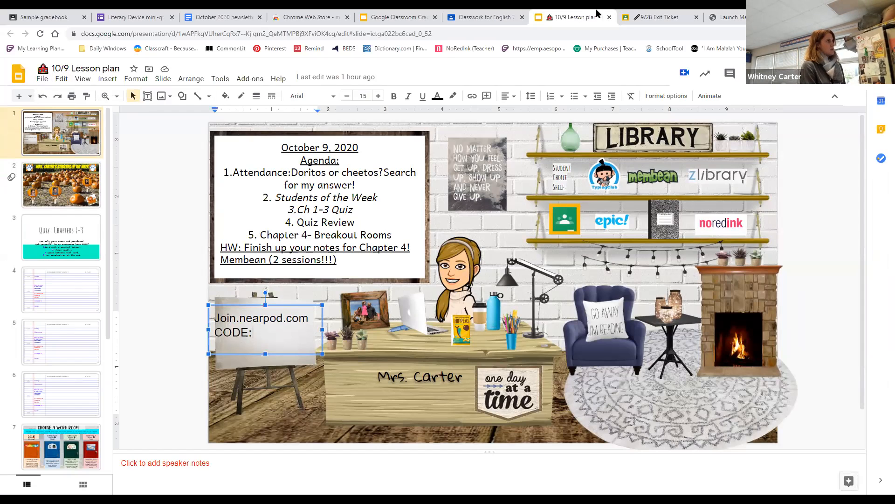
click(485, 17)
scroll(446, 211, down, 2)
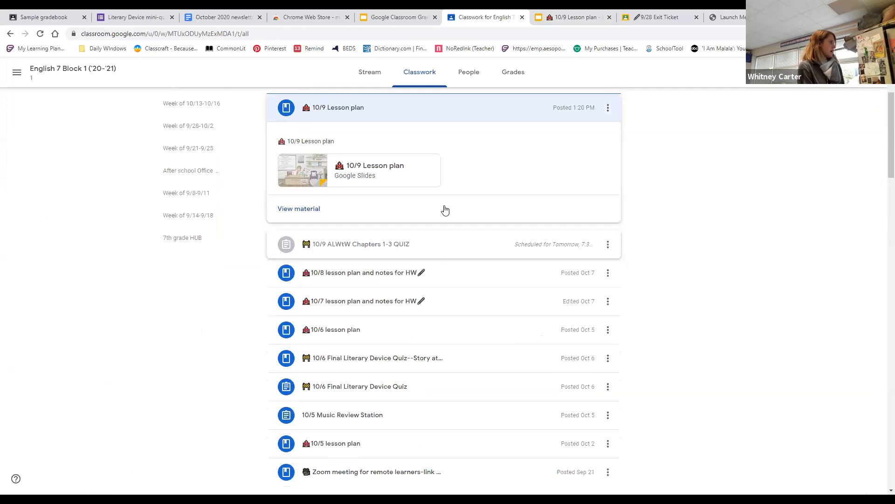
click(310, 245)
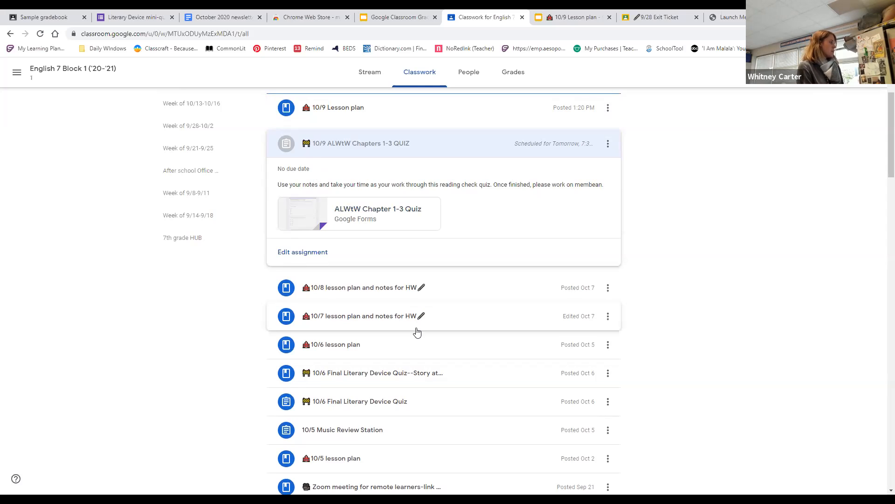
- Look through the classwork topics from Week of 10/5-10/9 to Week of 9/28-10/2 and return to the start of the list
scroll(424, 317, down, 2)
scroll(426, 319, down, 9)
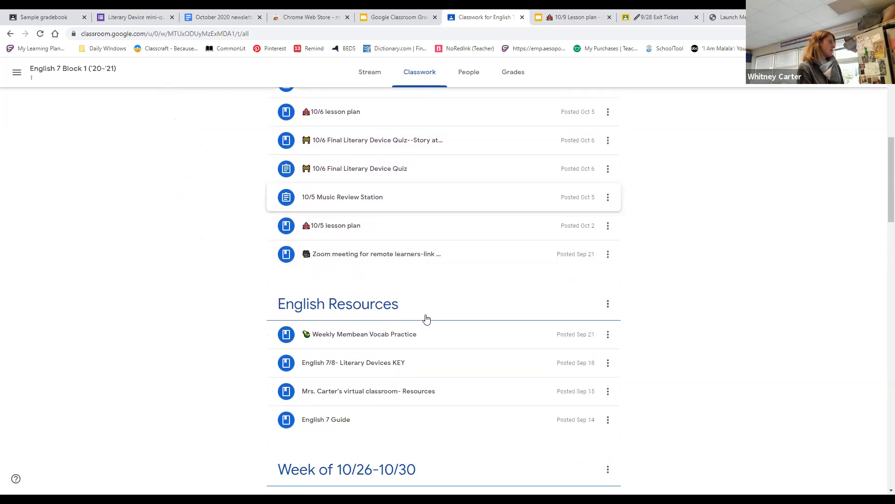
scroll(426, 317, down, 5)
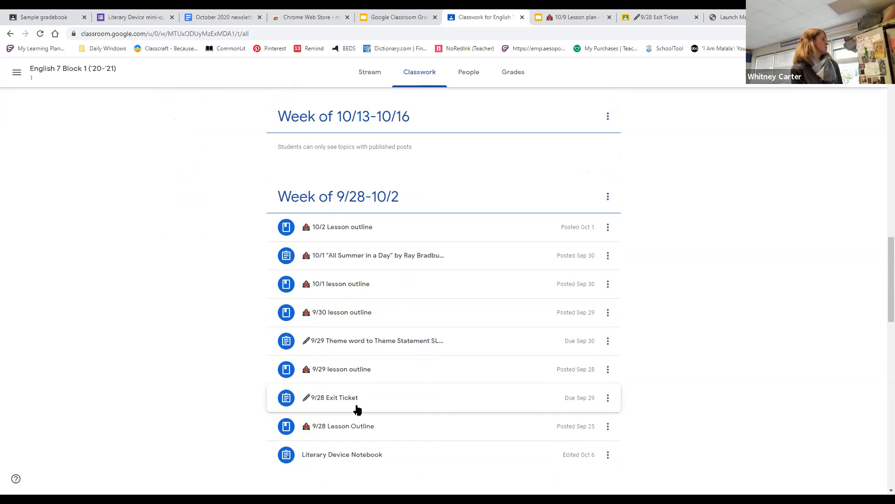
scroll(357, 410, up, 7)
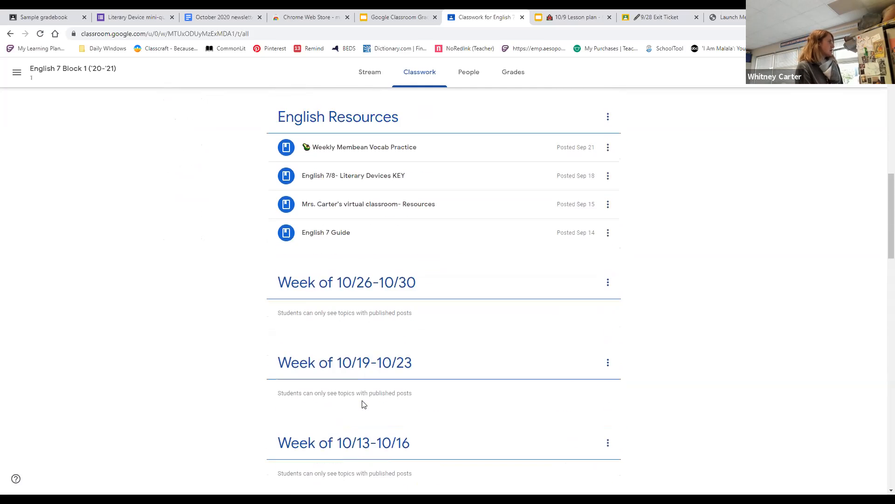
scroll(364, 404, up, 9)
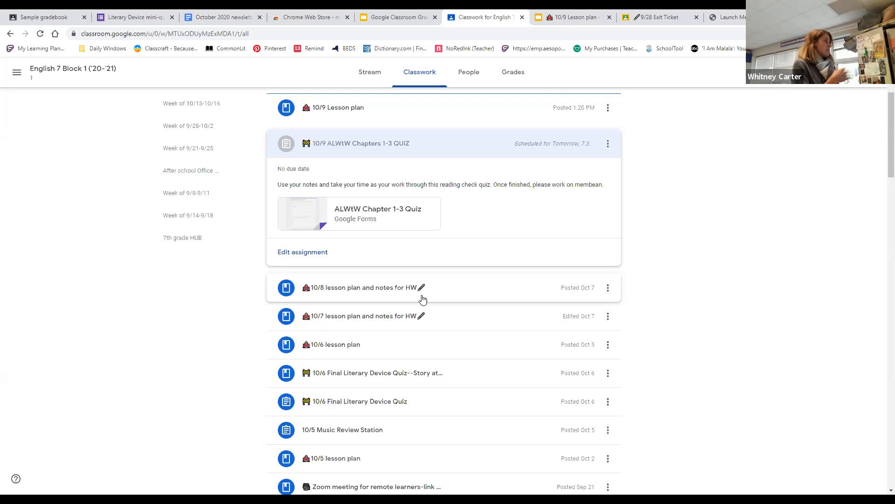
scroll(425, 301, up, 3)
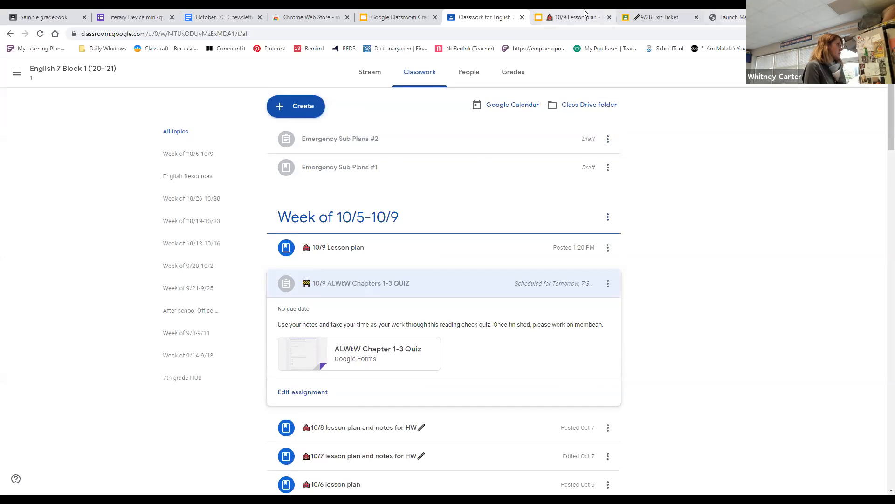
- Show the Google Classroom Organization HACK list in the October 2020 newsletter, with the page zoom enlarged to 175%
click(233, 18)
scroll(445, 283, down, 2)
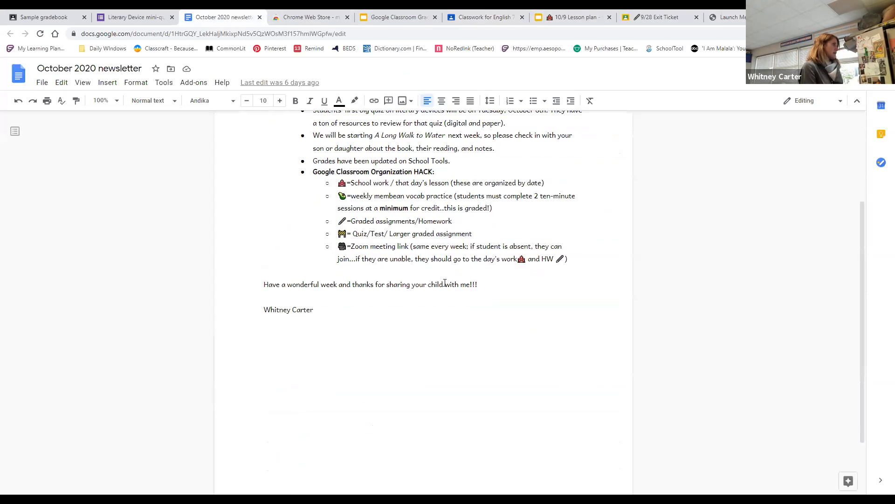
click(887, 34)
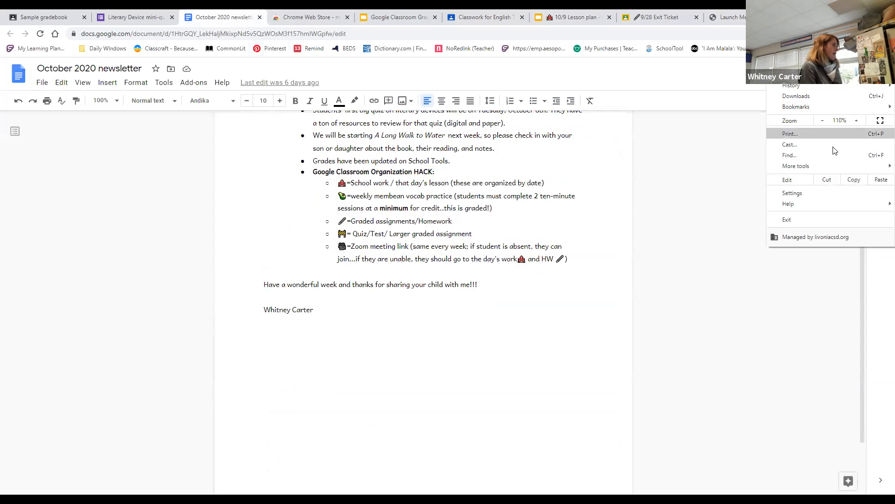
click(857, 120)
click(856, 120)
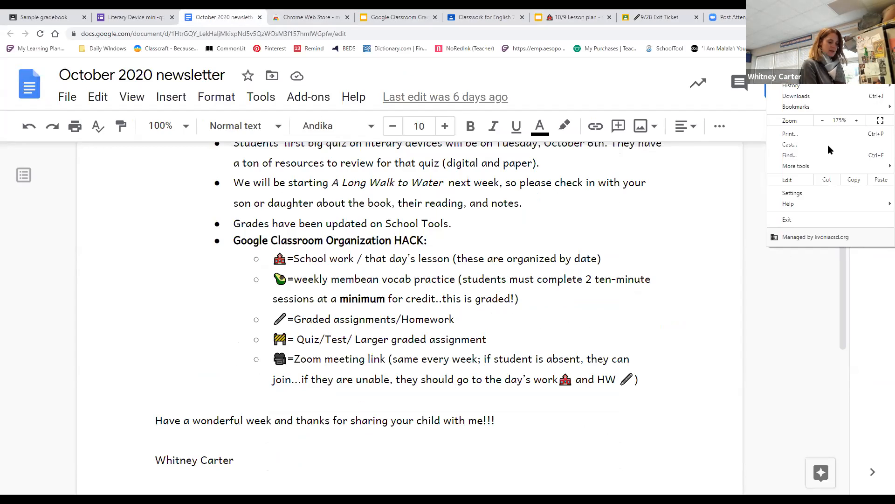
- Check the Google Classroom Grading agenda slide and the English 7 classwork, and bring up the Sample class gradebook
click(397, 17)
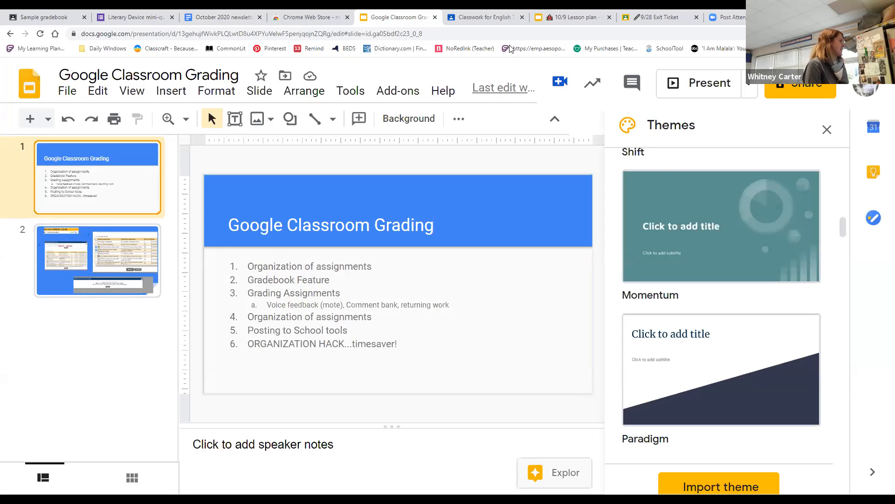
click(499, 17)
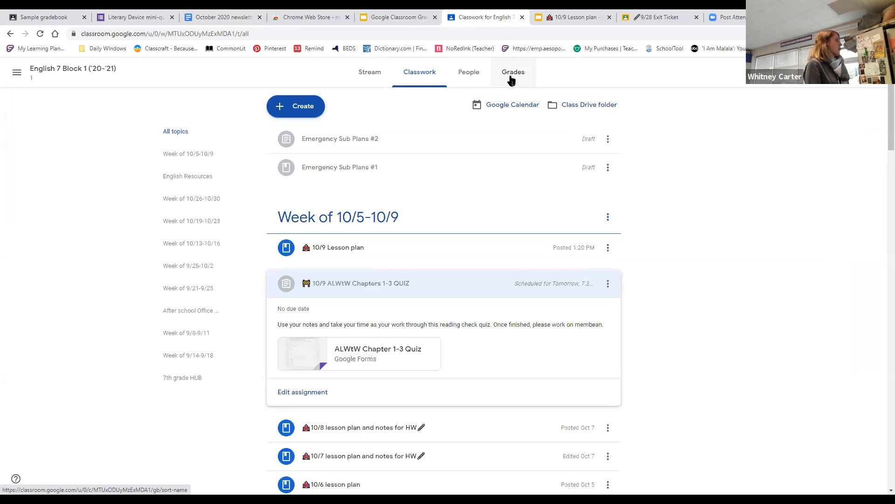
click(64, 17)
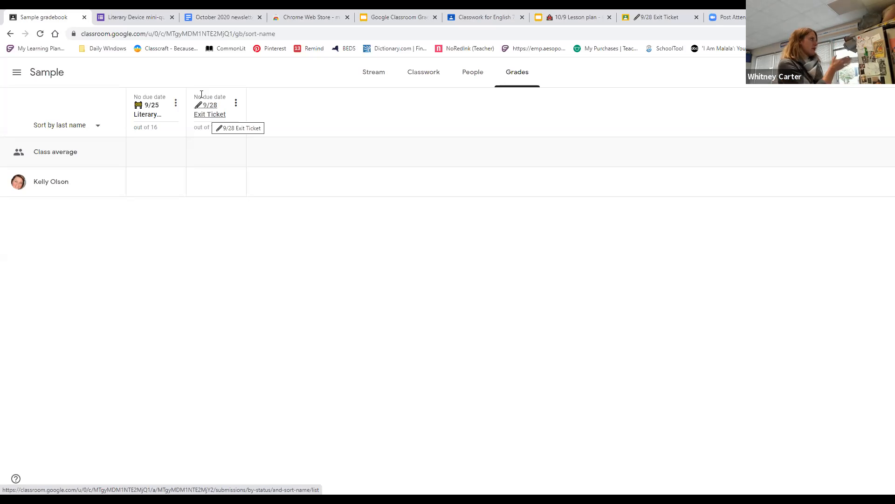
- Show the 9/28 Exit Ticket column's options in the gradebook, and open the student's submission for that assignment
click(234, 105)
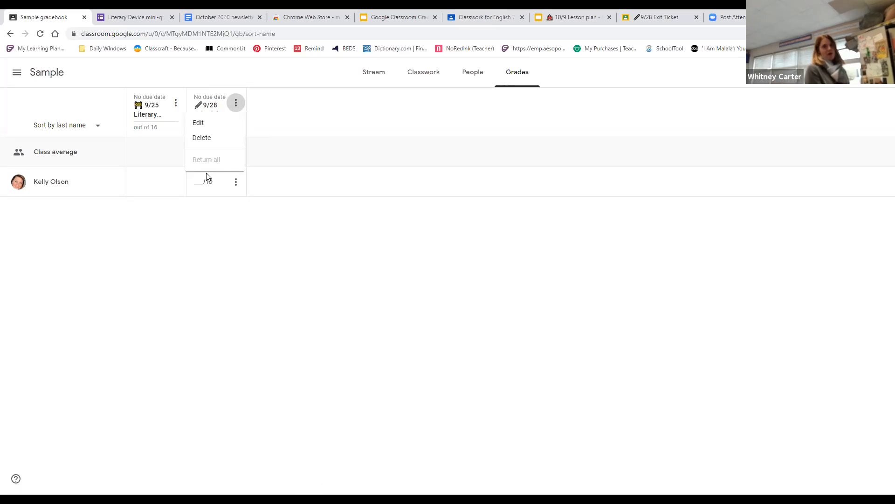
click(265, 140)
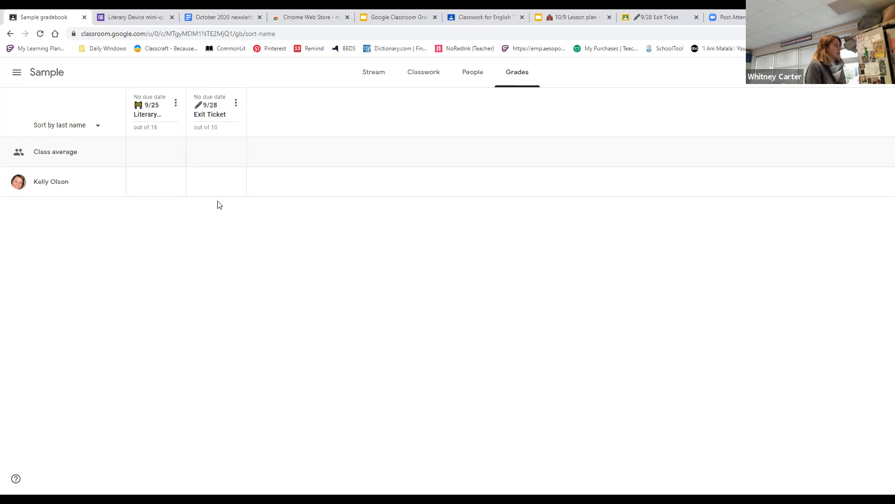
click(236, 183)
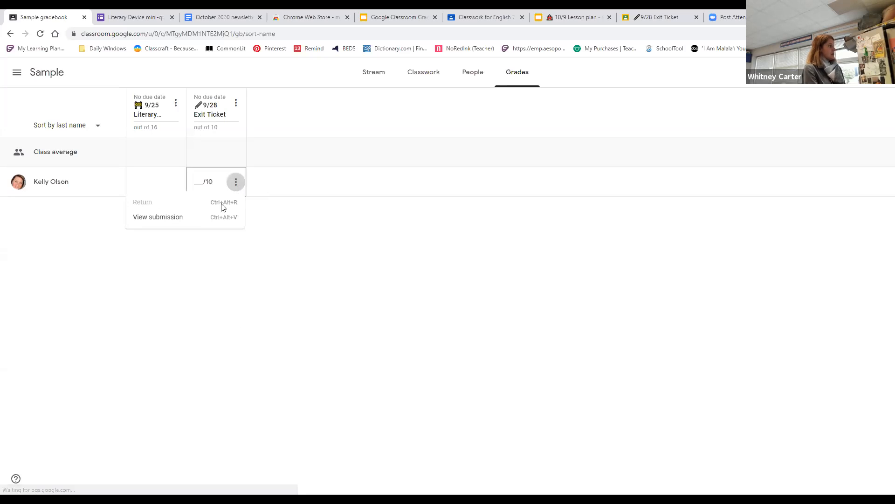
click(201, 217)
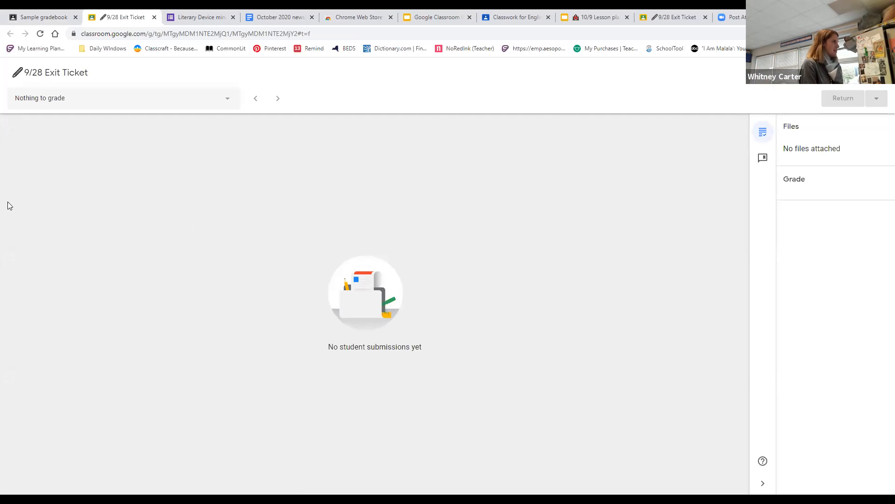
- Switch to the English 7 student's graded 9/28 Exit Ticket and read through the written response
click(674, 17)
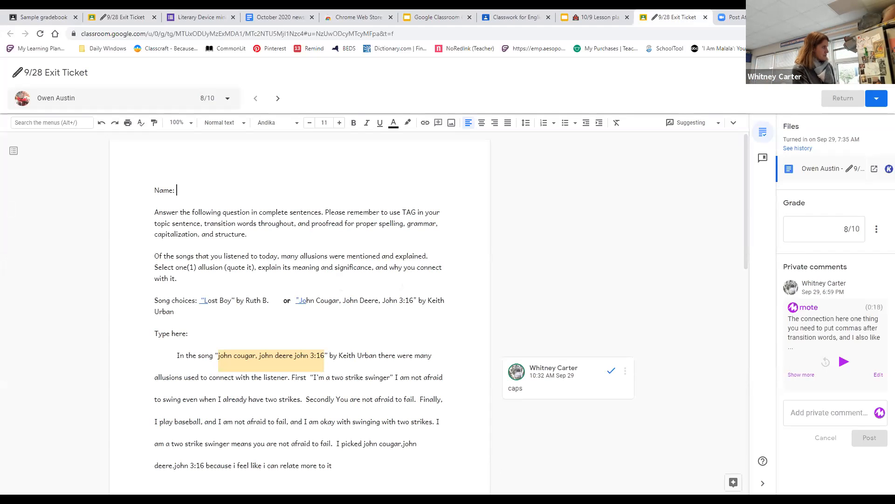
scroll(19, 356, down, 2)
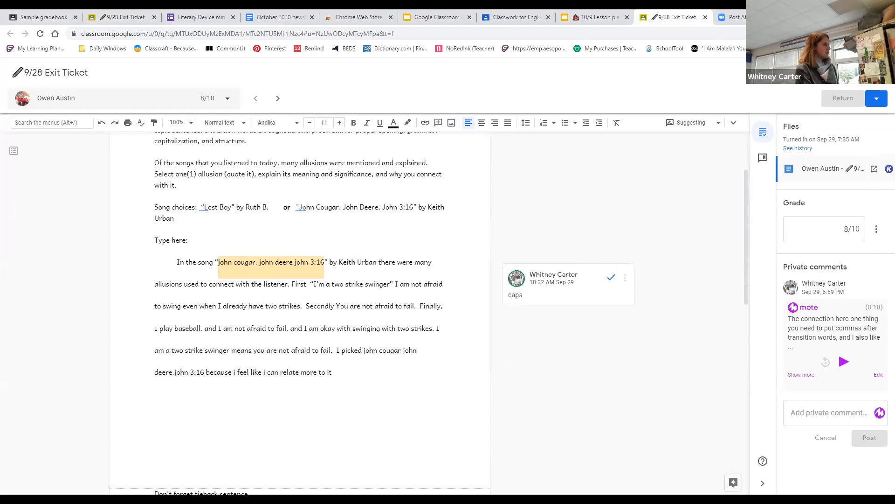
scroll(299, 312, up, 2)
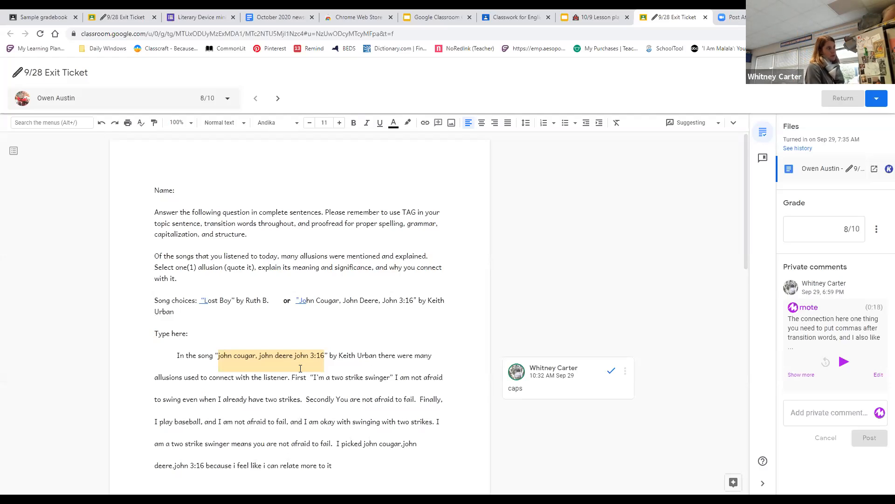
drag(339, 356, 413, 357)
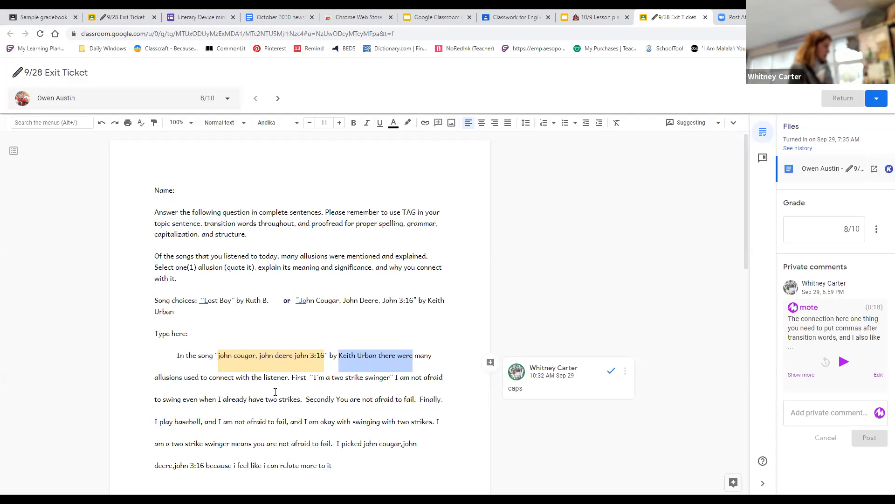
click(274, 376)
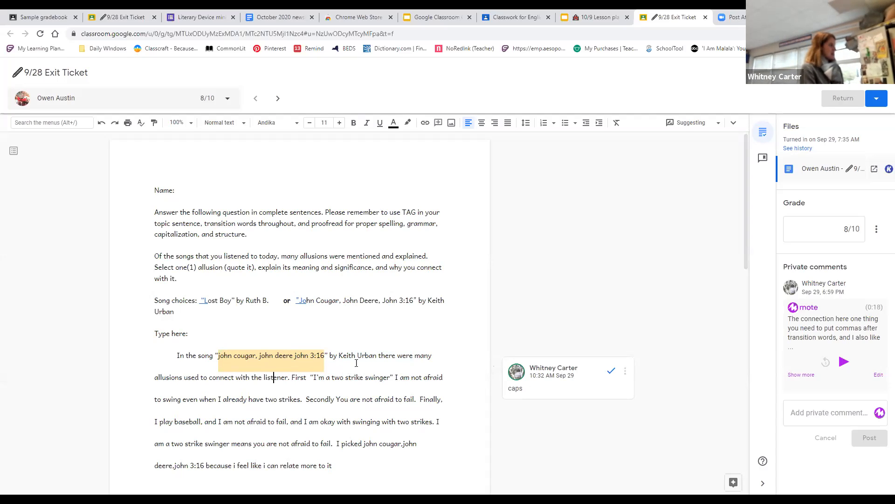
- Attach the comment bank entry "comma after transition word" to the words "there were" in the response's first sentence, and resolve that comment
drag(155, 355, 407, 356)
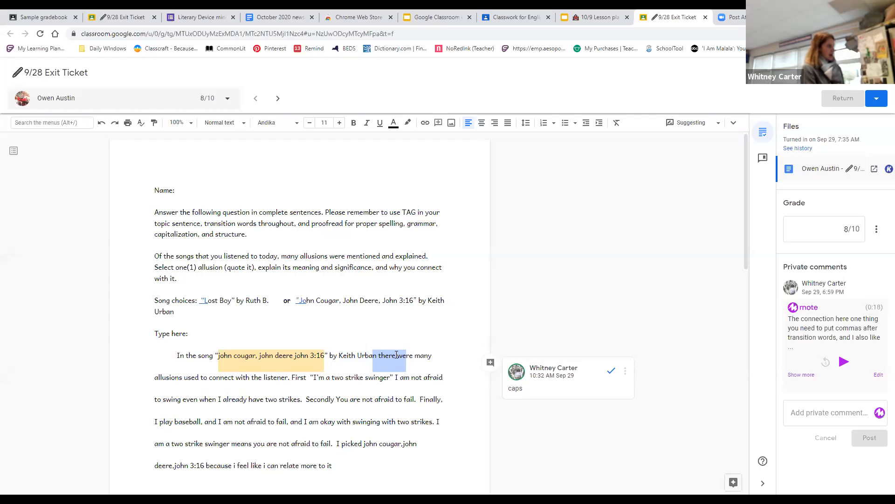
click(490, 362)
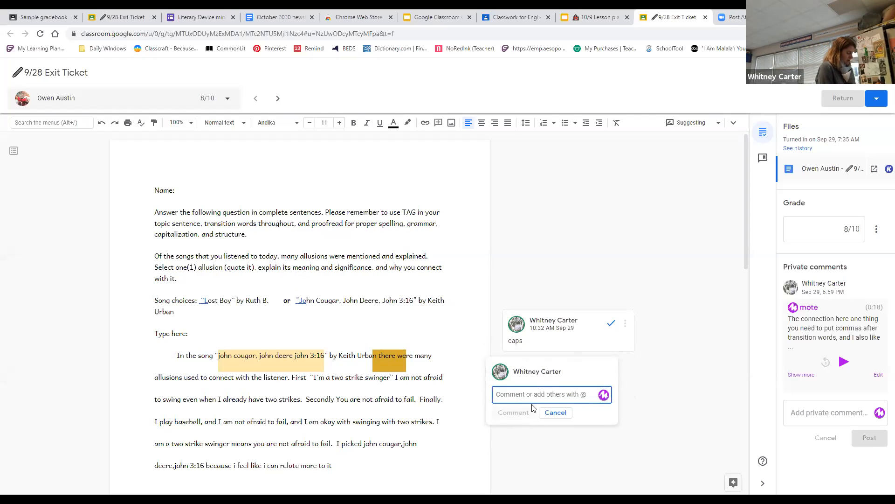
text(trans)
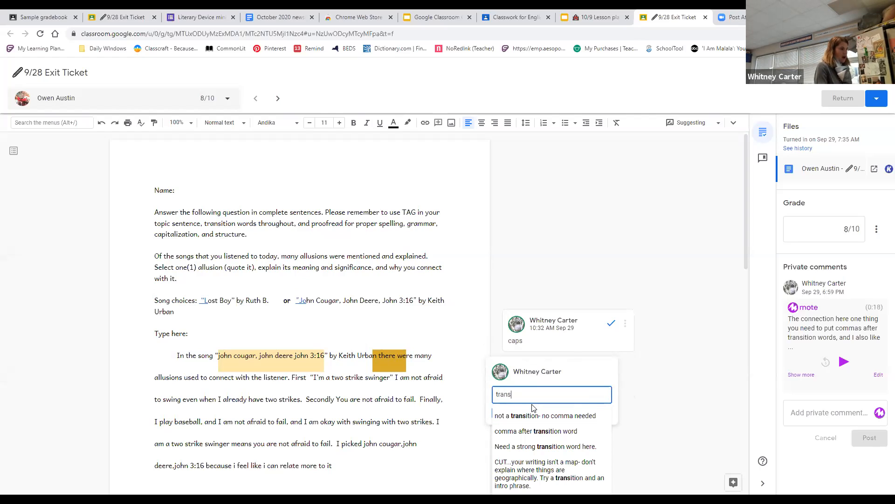
click(542, 434)
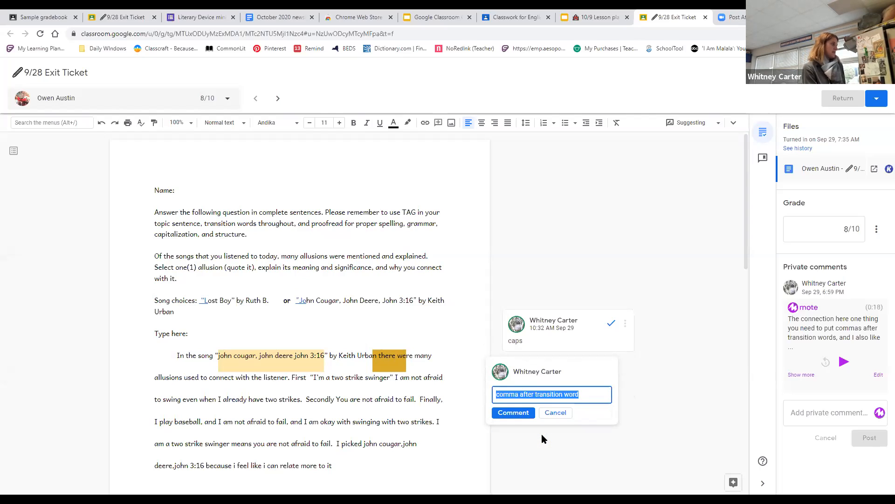
click(513, 412)
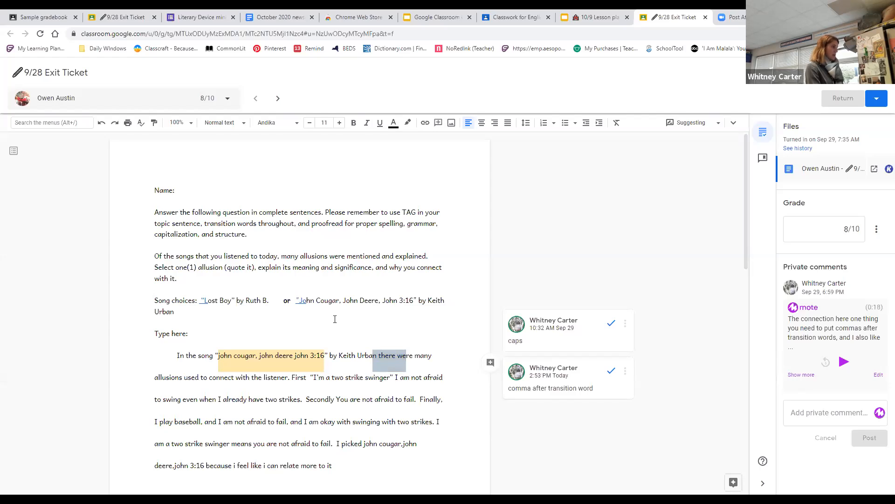
click(612, 373)
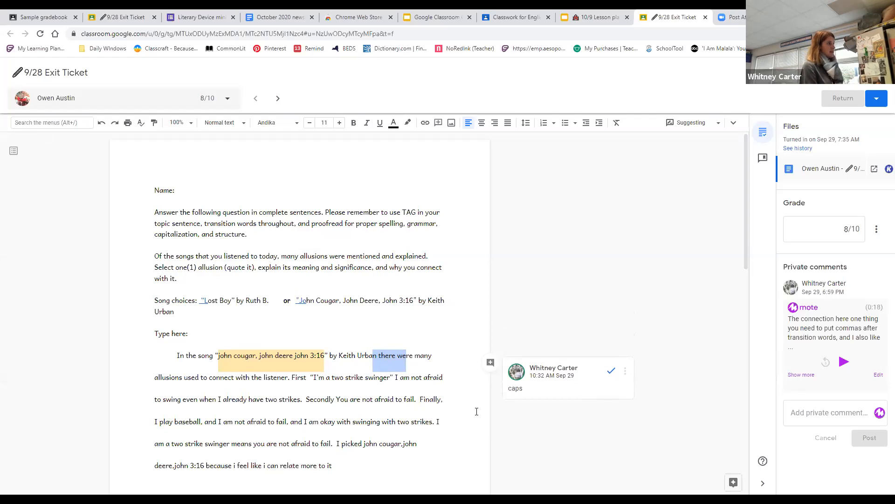
- Open the comment bank and look through its saved feedback comments
click(763, 159)
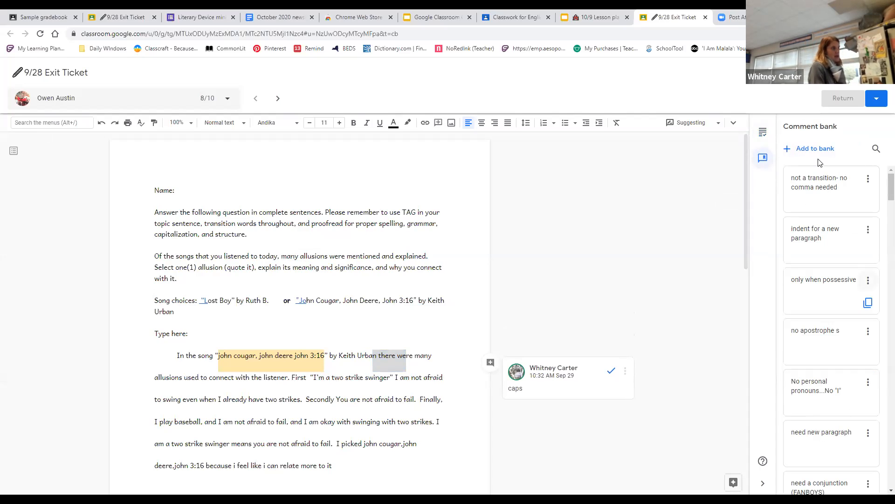
scroll(820, 162, down, 9)
scroll(820, 162, down, 10)
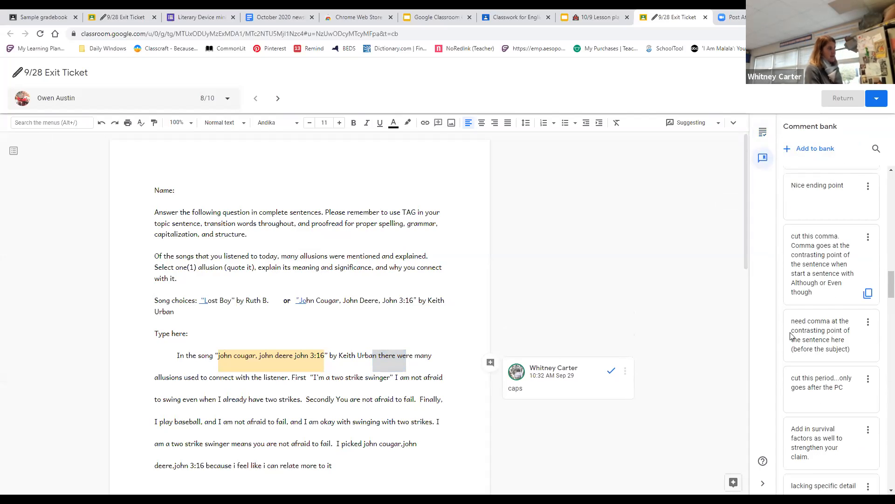
scroll(792, 337, down, 3)
scroll(792, 337, down, 3)
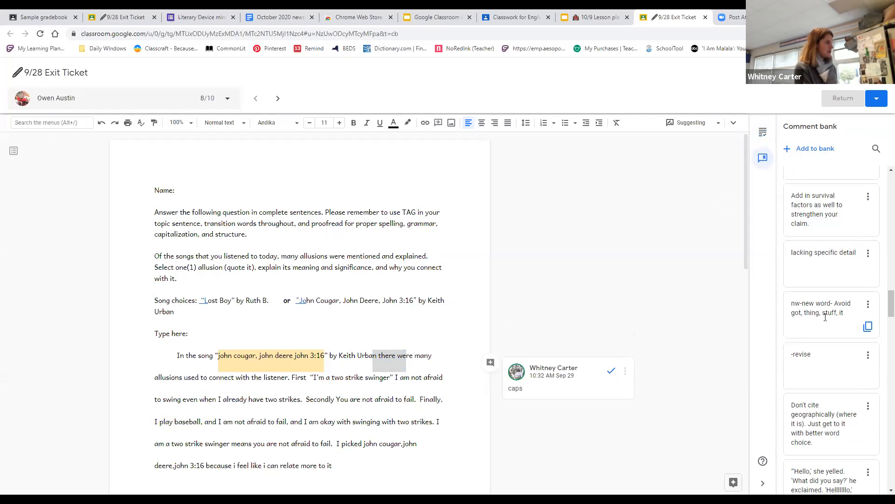
scroll(826, 317, down, 5)
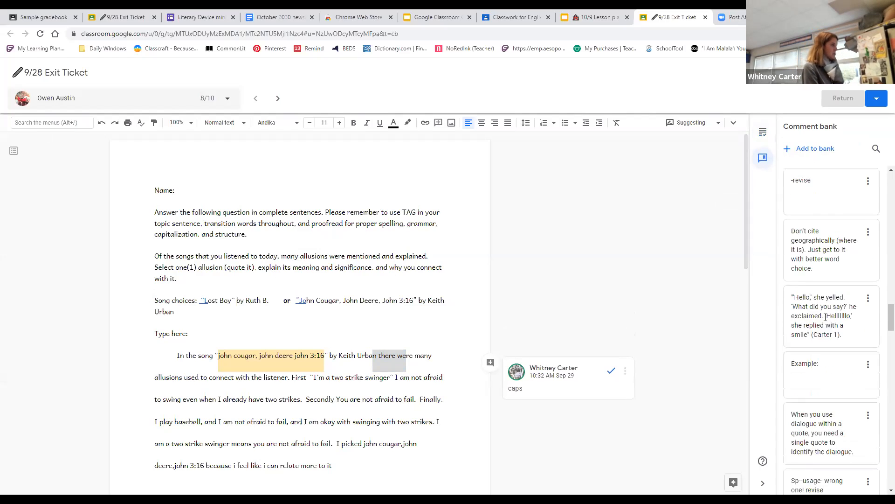
click(319, 421)
drag(361, 399, 400, 424)
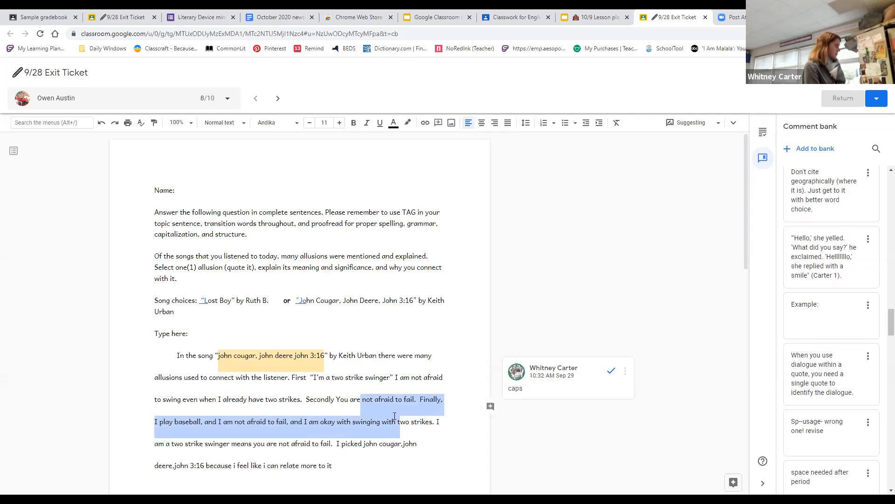
click(490, 406)
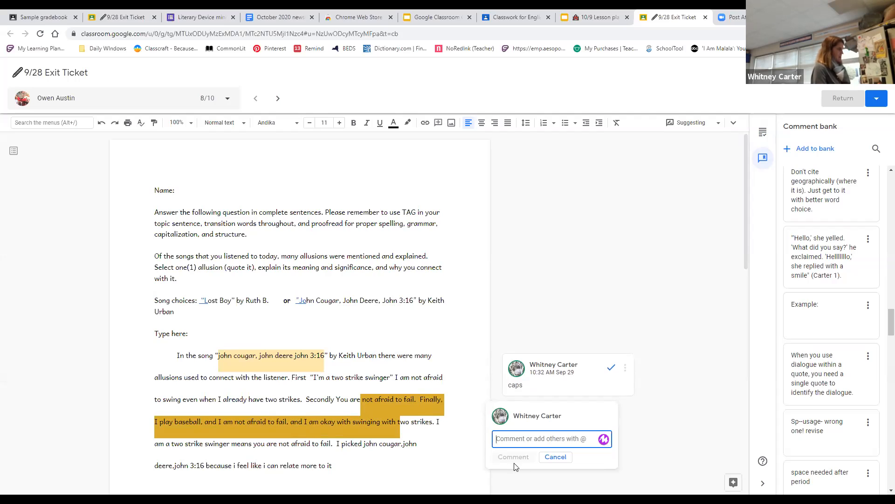
click(309, 401)
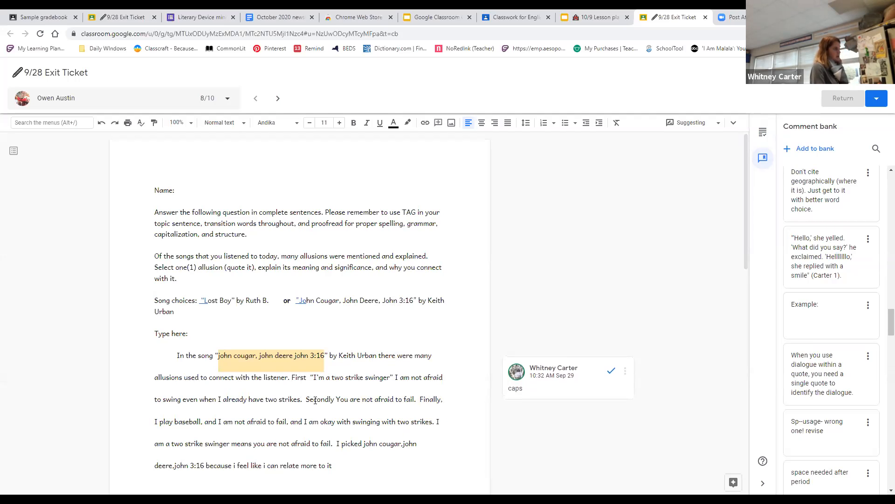
- Start a comment on "Secondly You are" in the response, filling it with the comment bank entry "comma after transition word"
drag(314, 400, 360, 400)
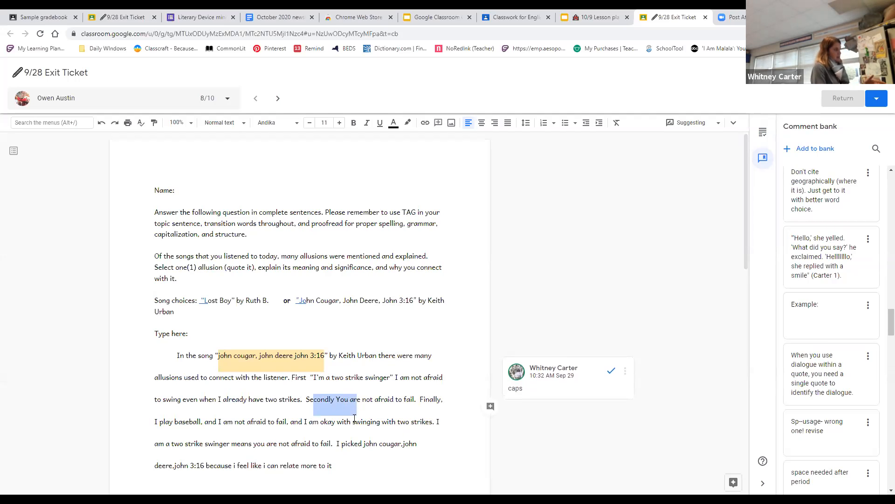
click(491, 407)
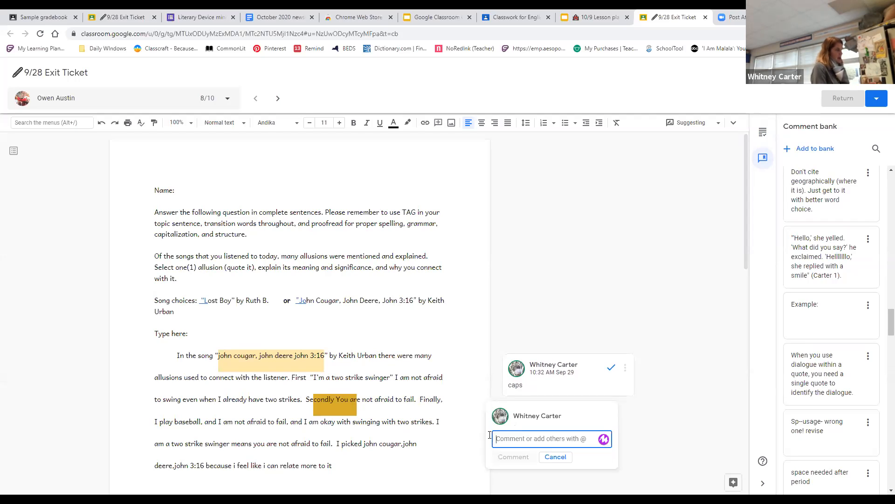
text(comma)
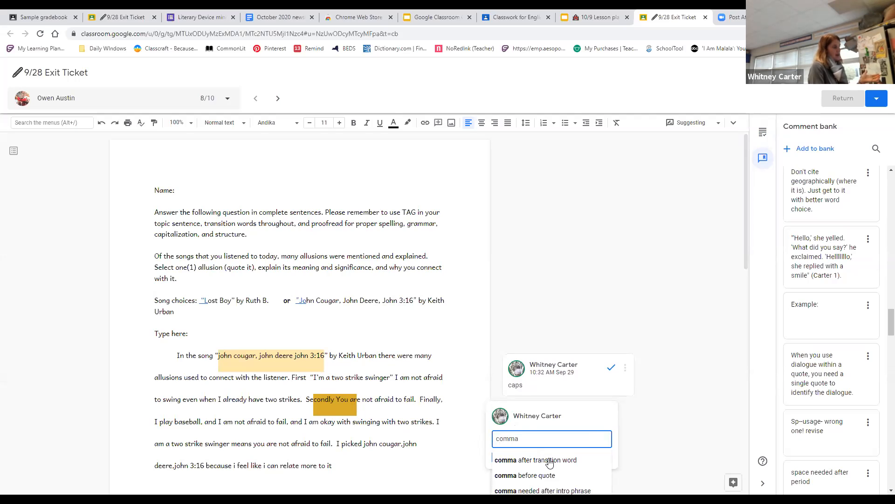
scroll(549, 459, down, 1)
click(540, 415)
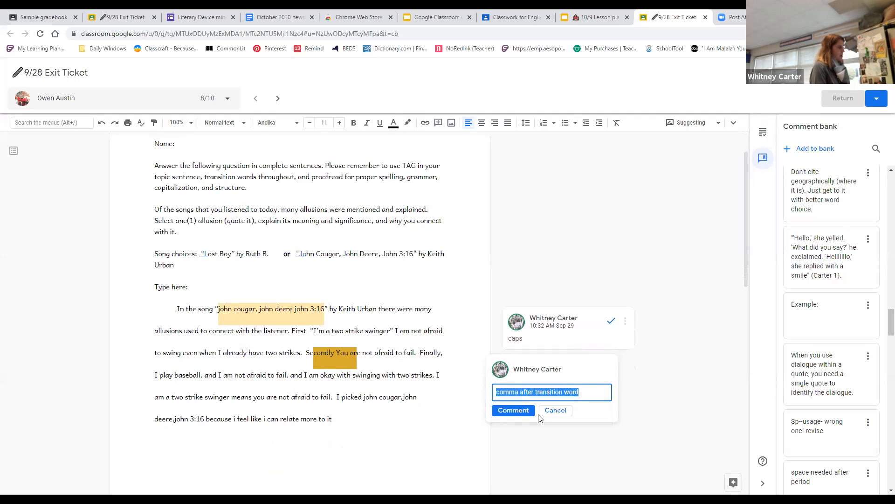
click(582, 391)
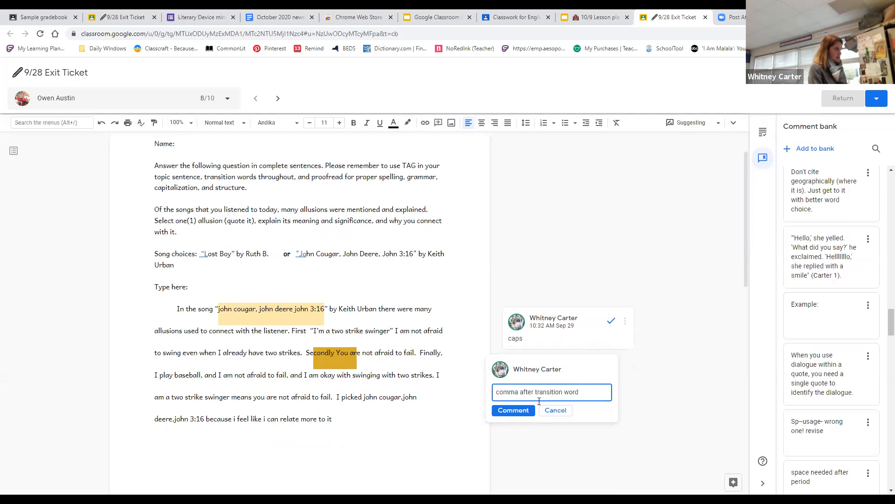
key(Return)
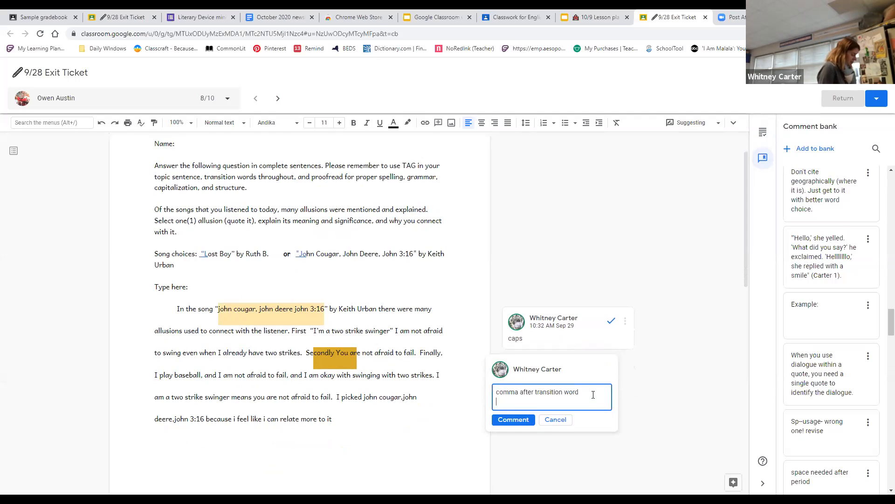
- Add the bank entry "No you or your....use one, an individual, a person, etc" on the comment's second line and post the comment
text(no)
key(BackSpace)
text(w)
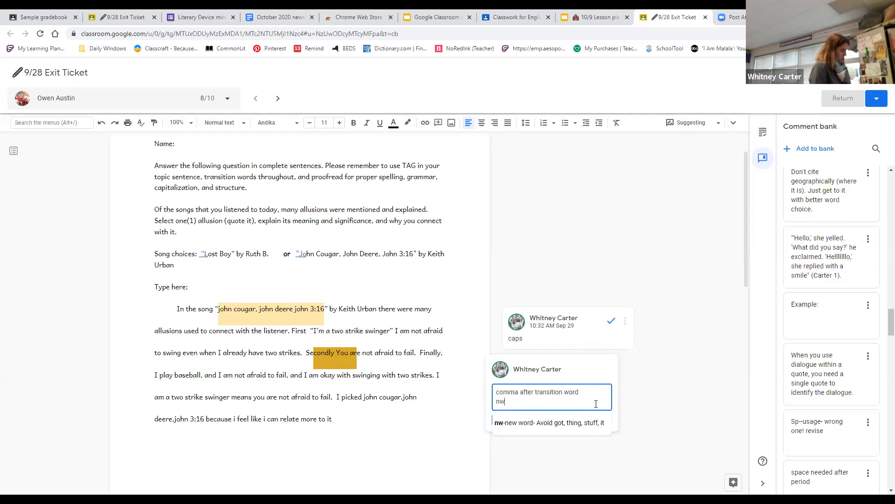
key(BackSpace)
key(BackSpace)
text(you)
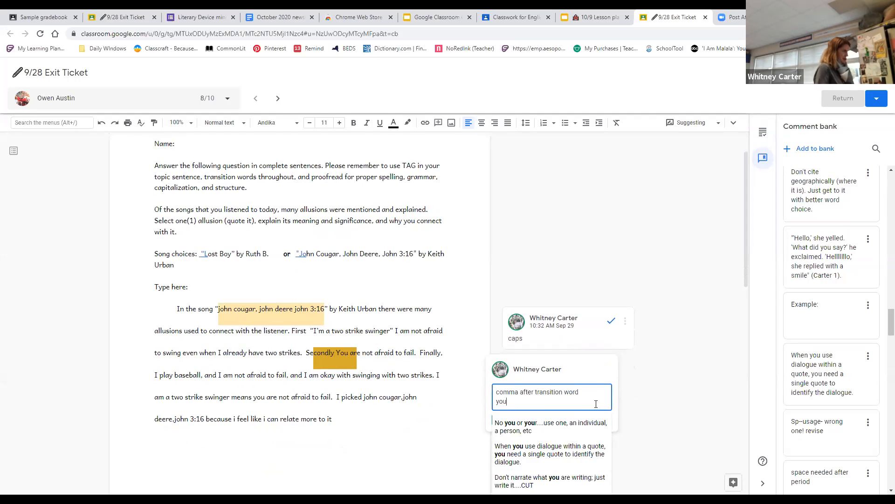
click(573, 432)
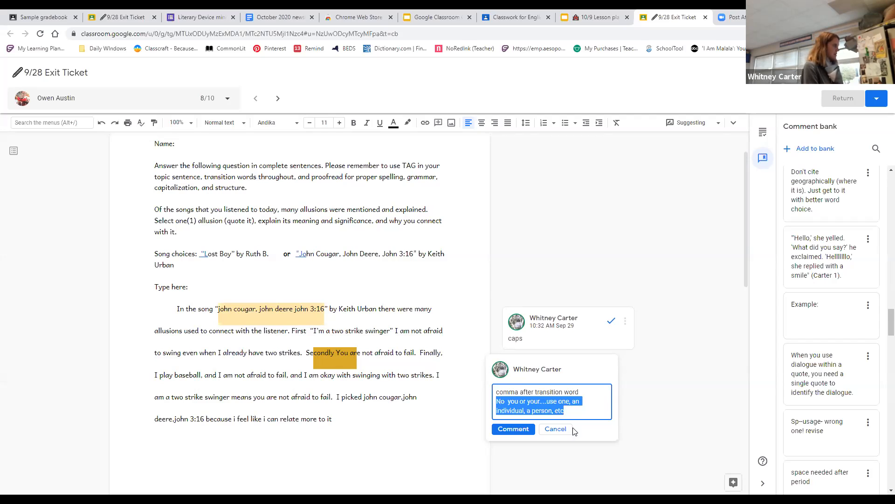
click(513, 429)
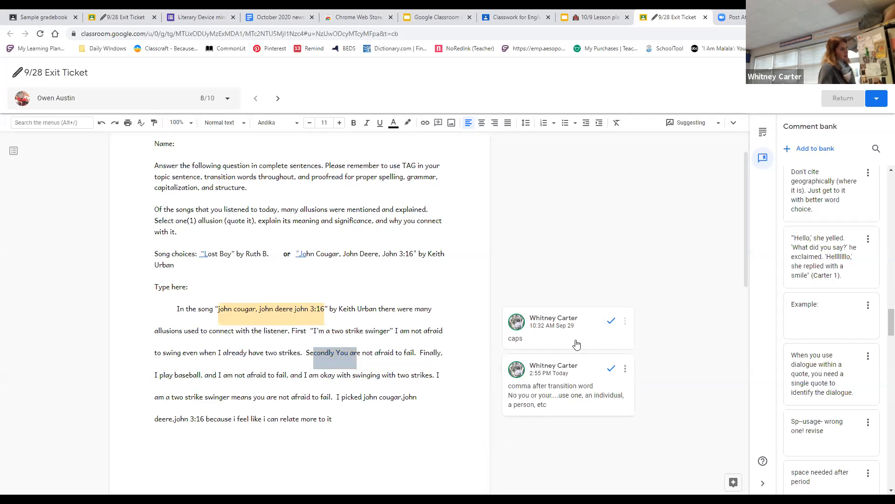
- Resolve the comment on "Secondly You are" and the older "caps" comment
click(611, 369)
click(610, 320)
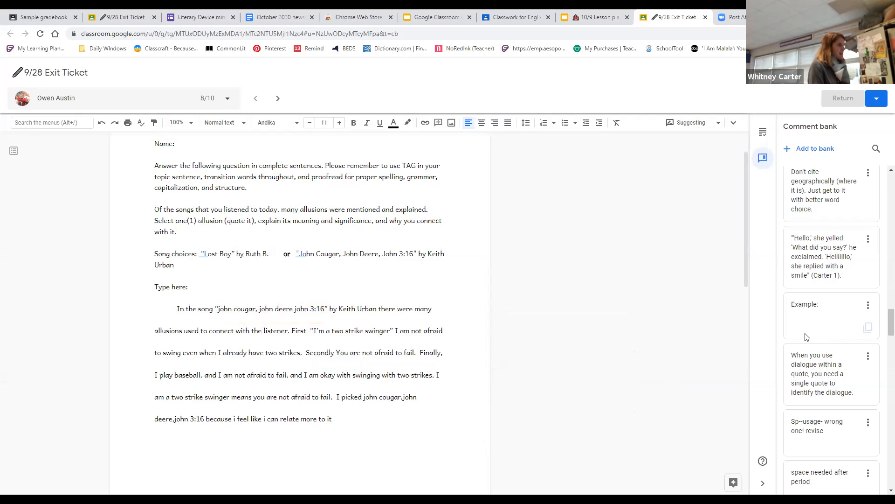
- Open a blank comment on the song title in the response, and view mote in the Chrome Web Store and among the installed extensions
drag(209, 310, 278, 304)
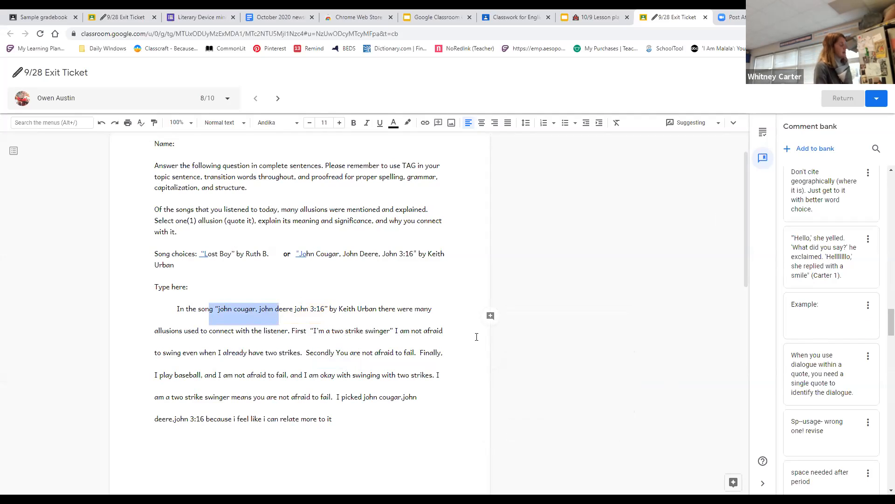
click(490, 317)
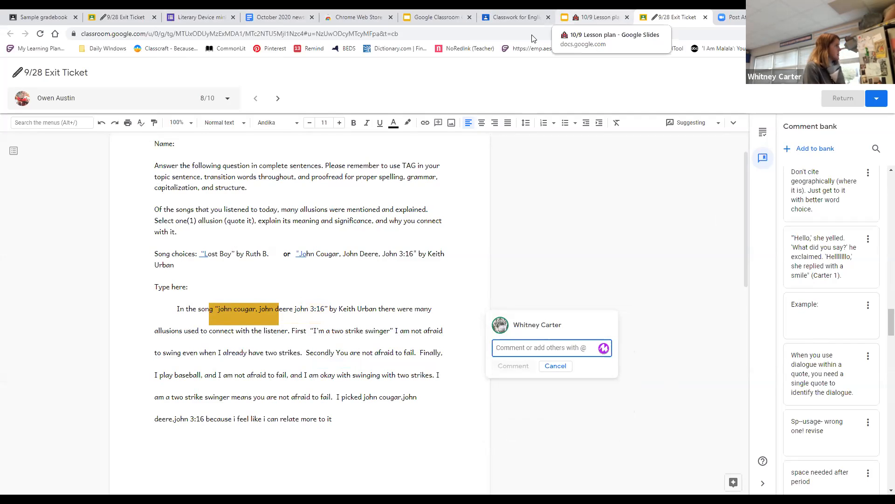
click(348, 18)
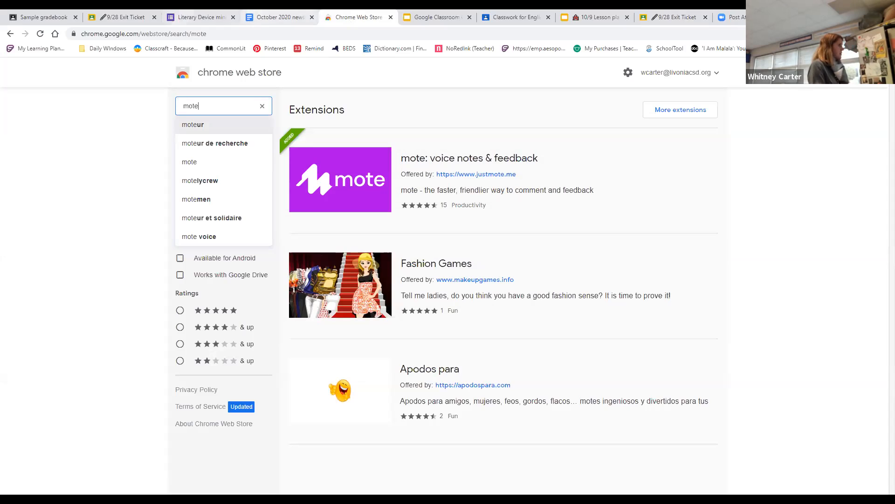
click(839, 34)
scroll(733, 232, down, 3)
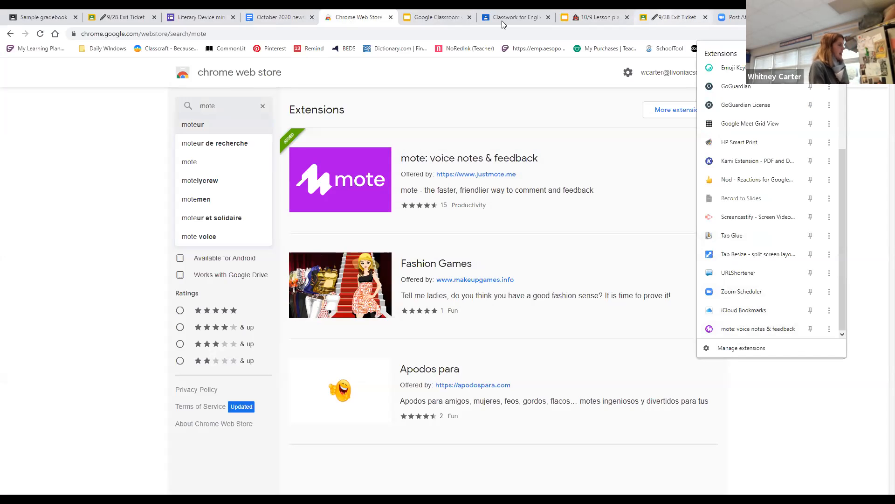
click(674, 18)
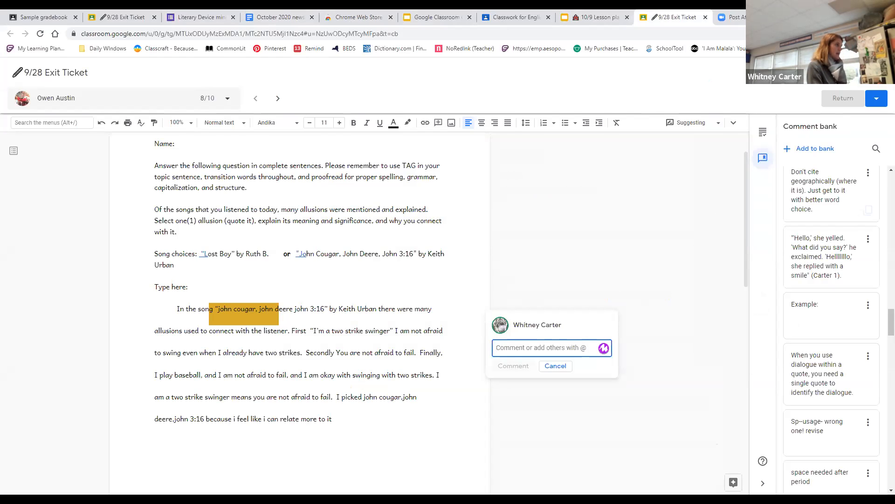
- Show the submission's grade and private mote comment, and discard the blank comment on the song title
click(763, 133)
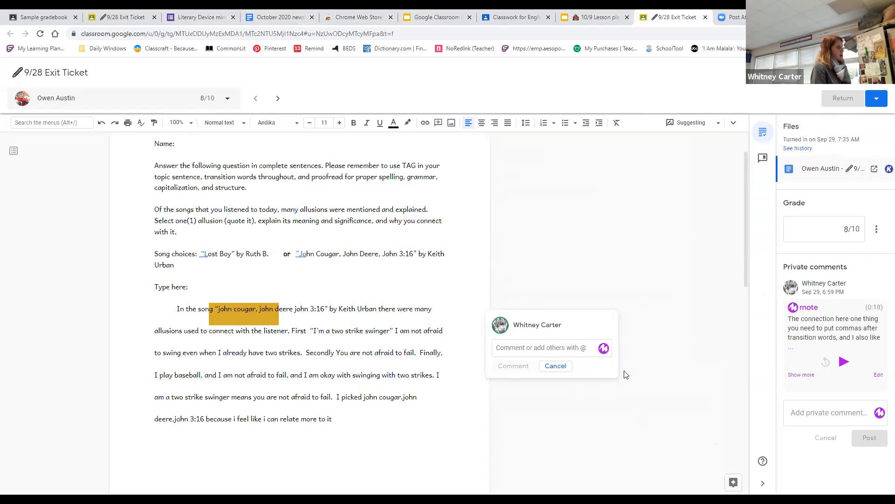
click(556, 366)
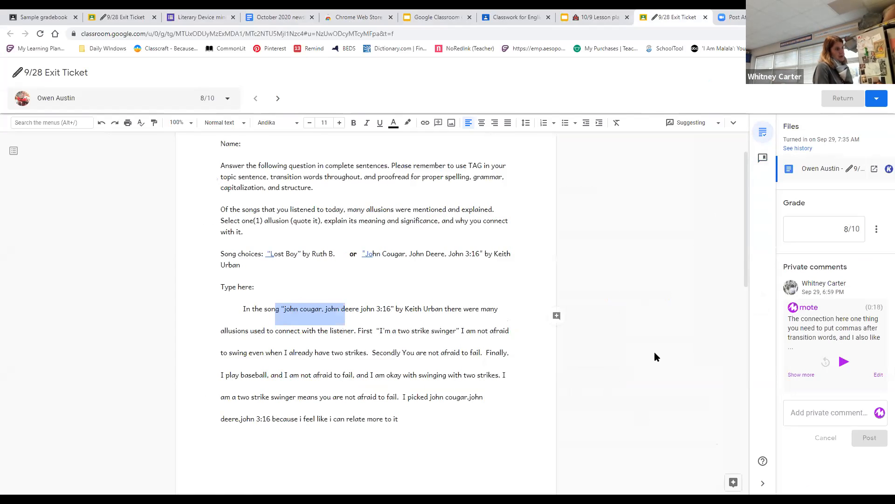
click(816, 331)
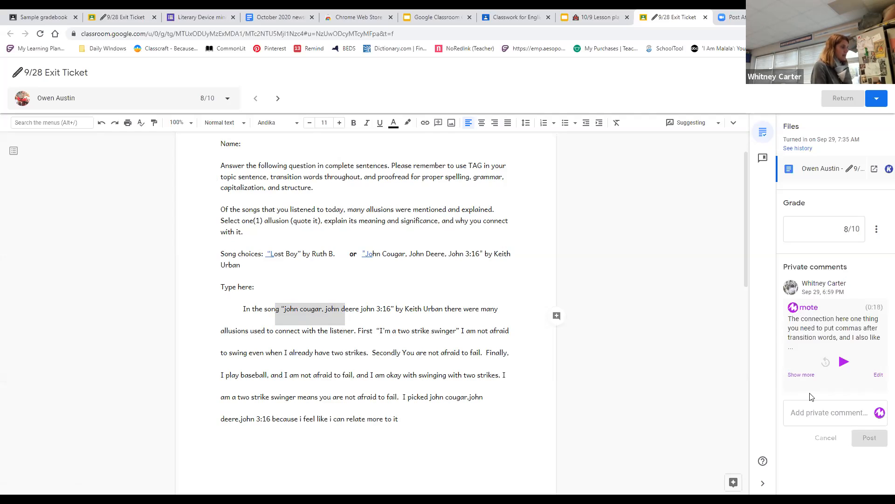
- Try recording a mote voice note as a private comment on the student's submission
click(879, 413)
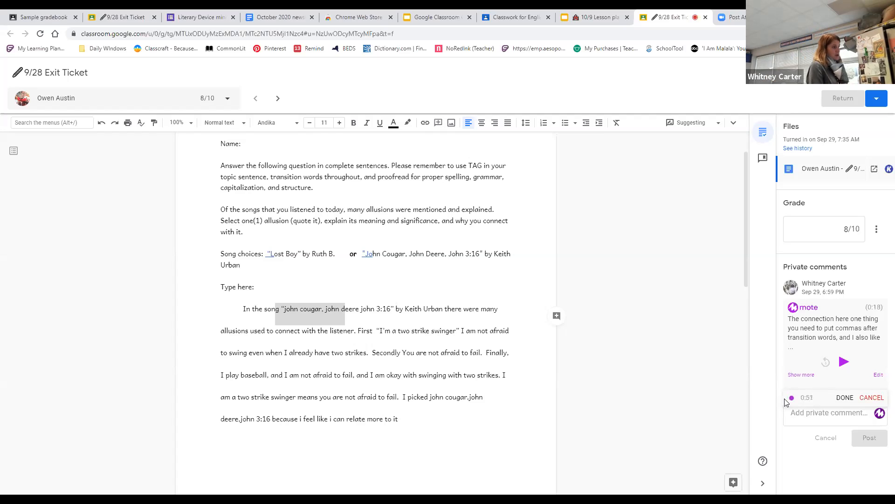
click(827, 400)
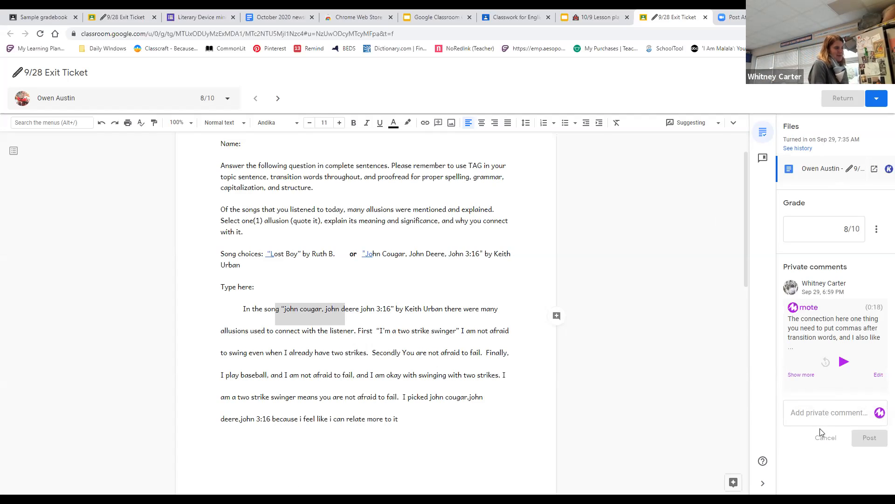
- Show the submission's editable grade and the option to change its total points
click(817, 223)
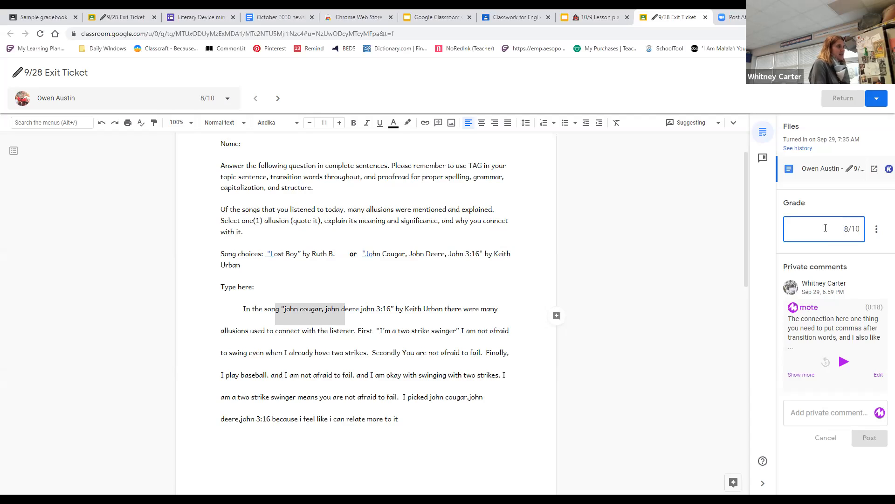
key(Tab)
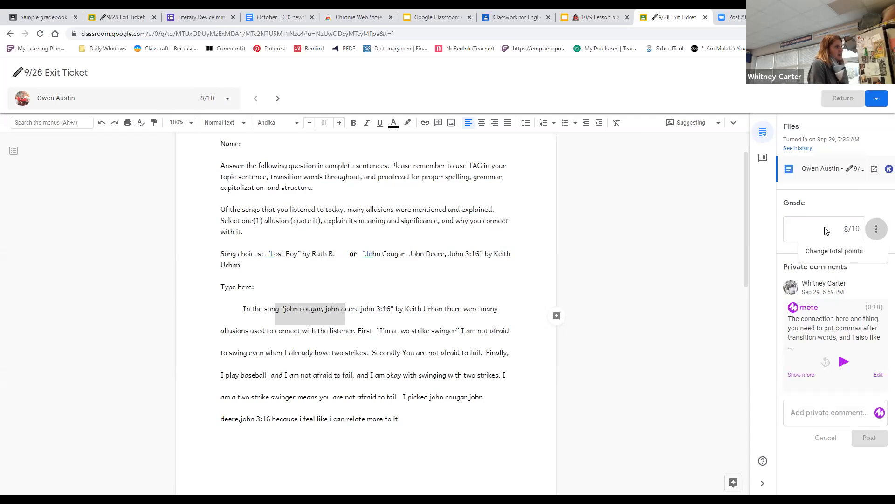
click(824, 220)
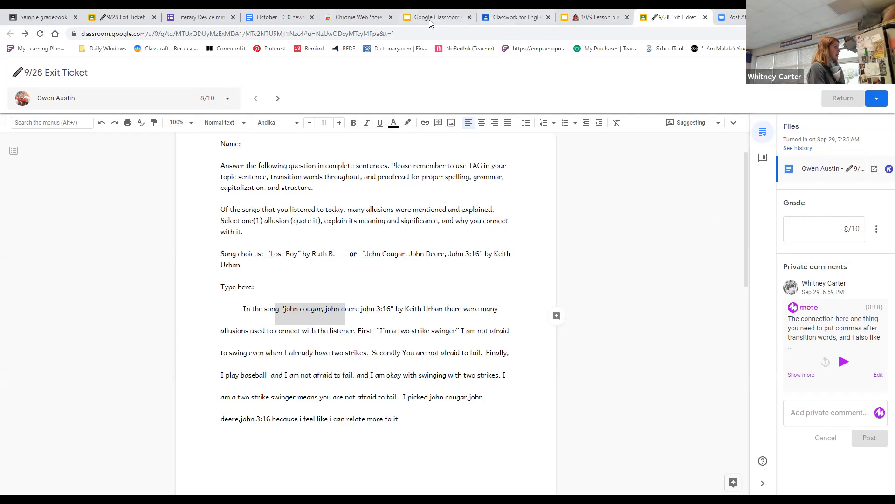
- Return to the Sample class gradebook and view the options of the 9/28 Exit Ticket and 9/25 quiz columns
click(120, 17)
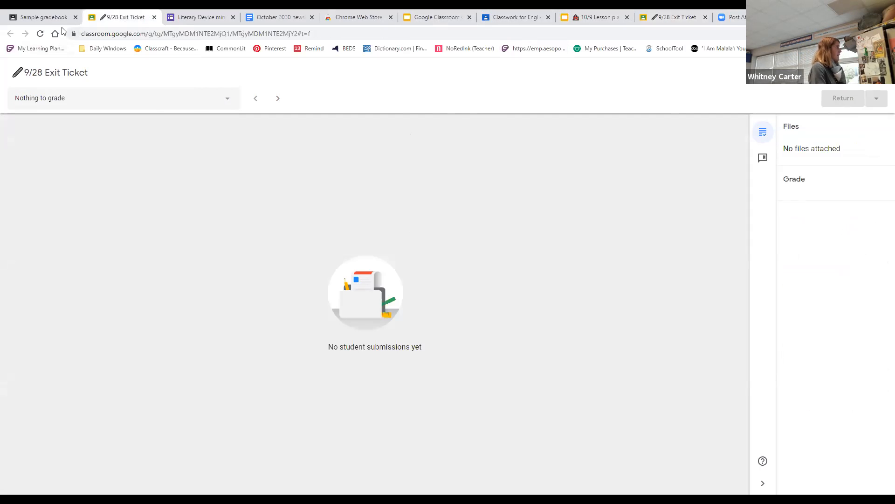
click(51, 18)
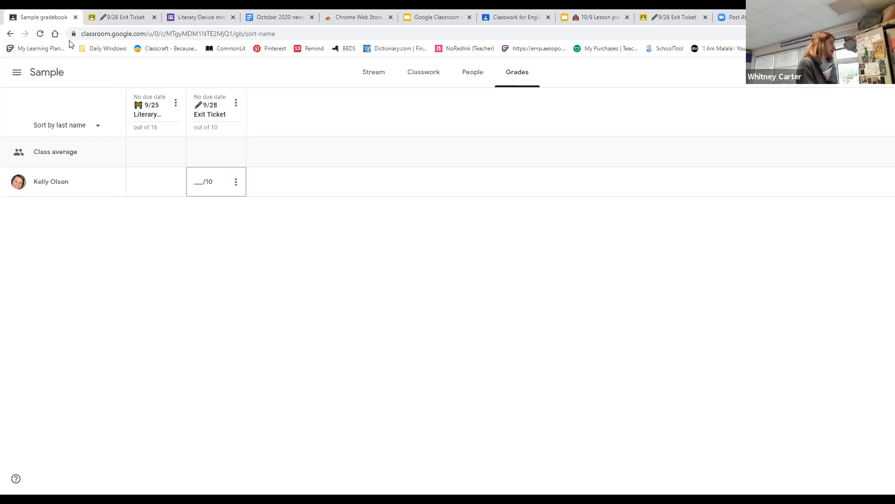
click(236, 103)
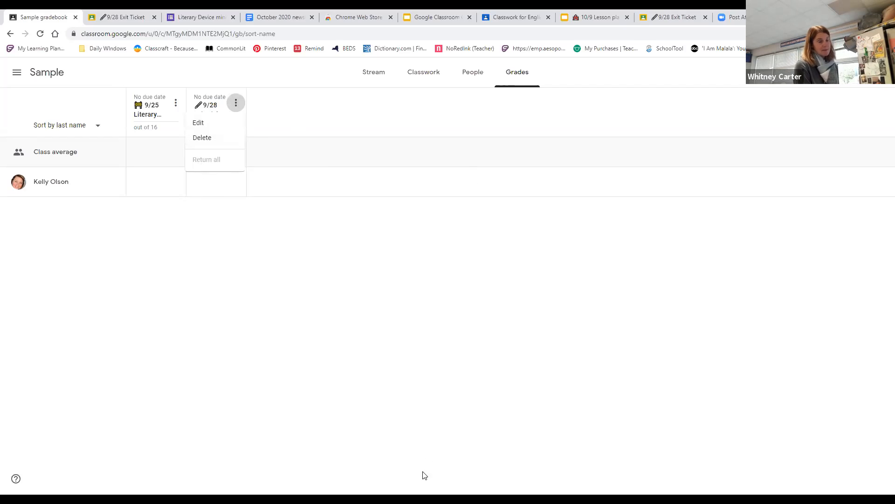
click(373, 301)
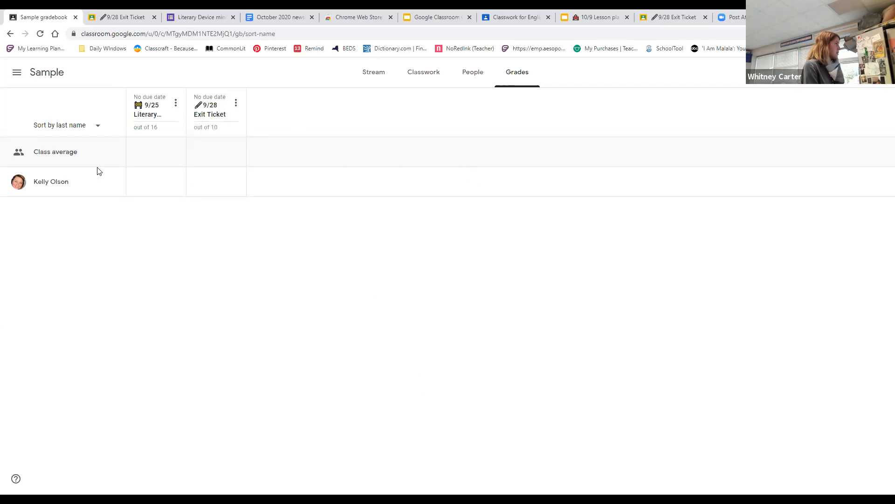
click(176, 105)
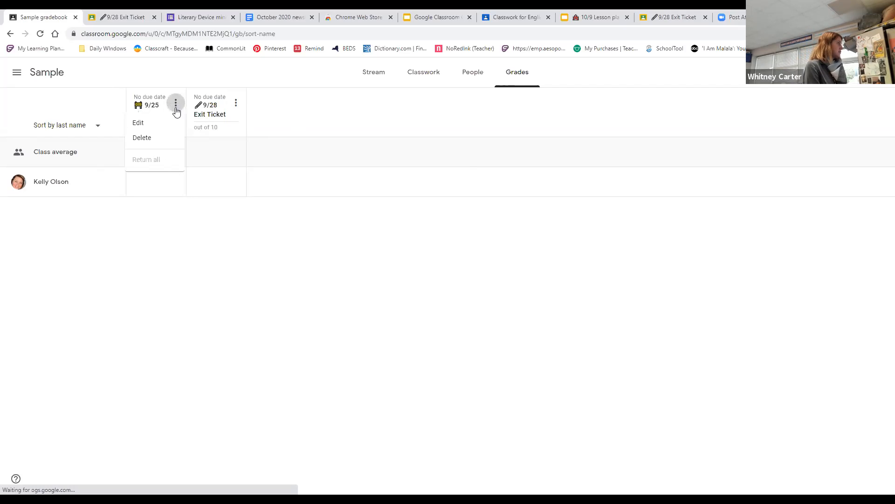
- View the student work page of the 9/25 Literary Device mini quiz, and return to the Sample class gradebook
click(144, 108)
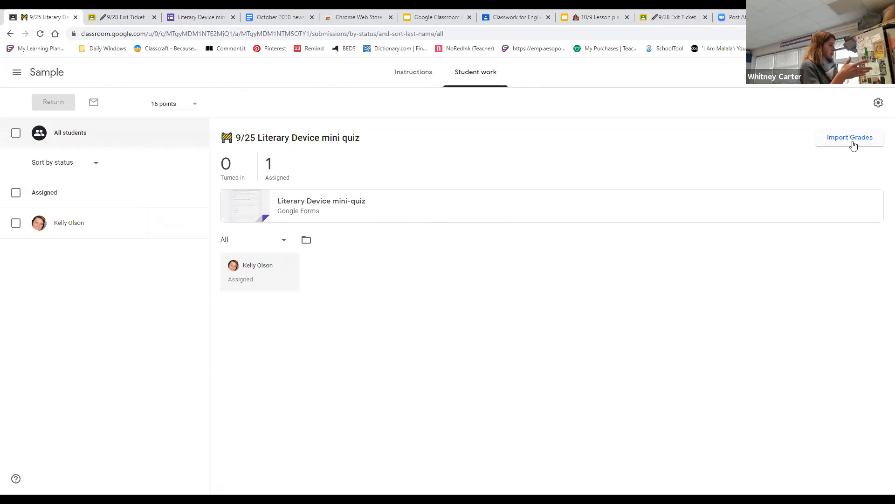
click(123, 19)
click(58, 14)
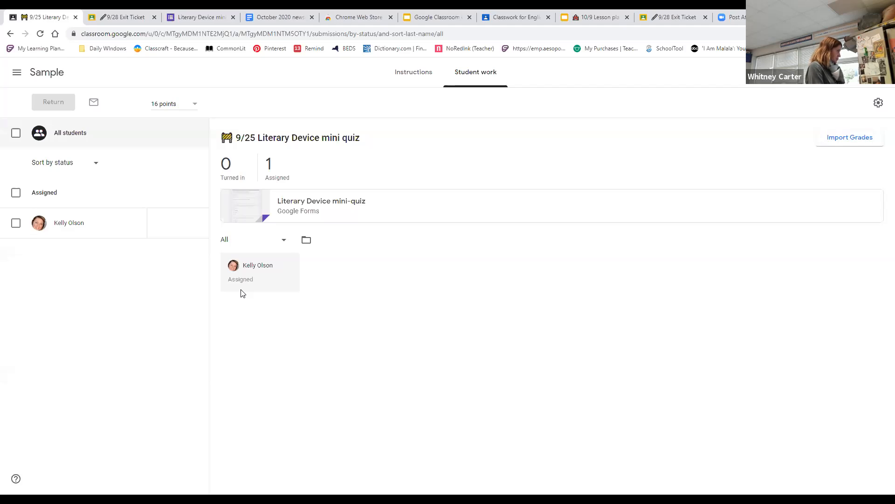
click(41, 74)
click(523, 80)
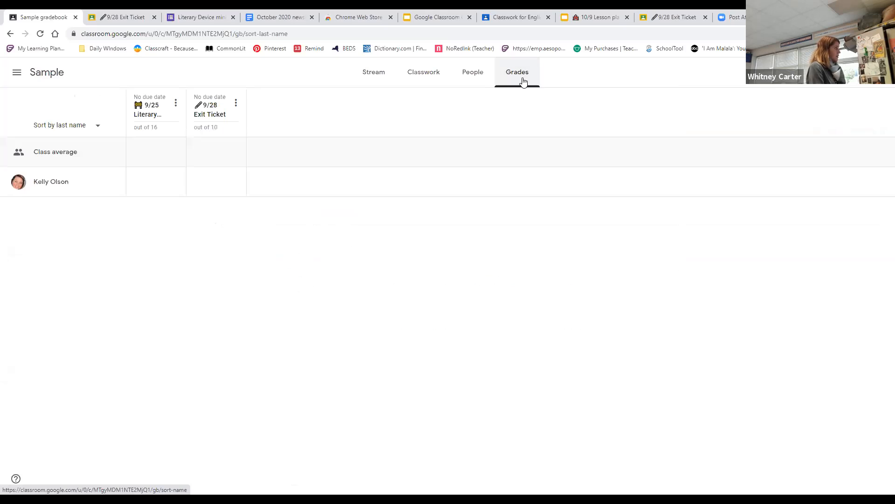
- View the options of the 9/25 quiz column in the Sample gradebook, and return to the Google Classroom Grading agenda slide
click(176, 103)
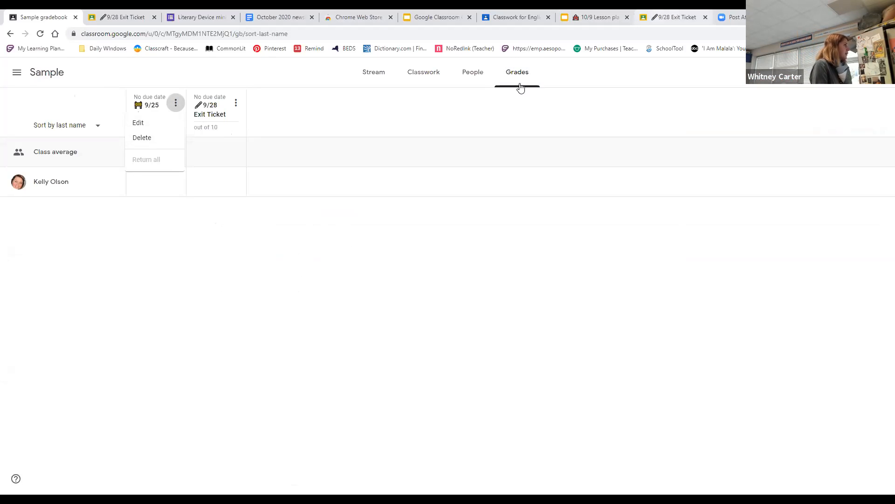
click(671, 18)
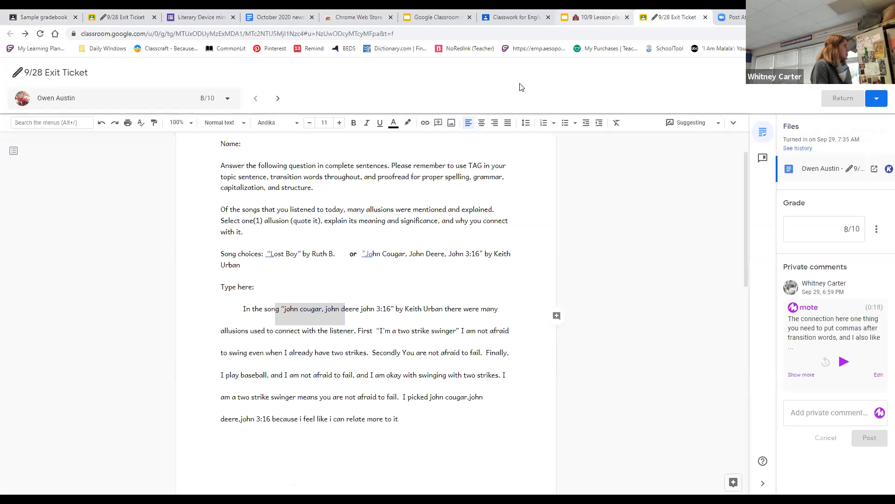
click(605, 17)
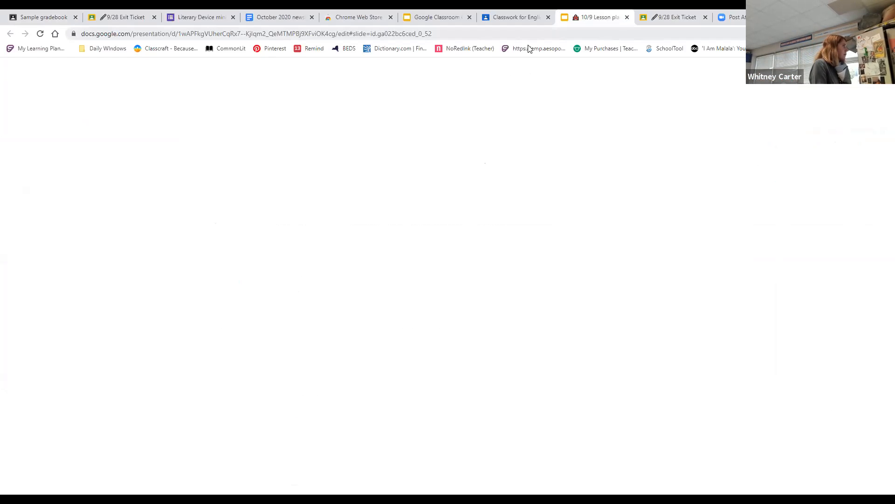
click(435, 17)
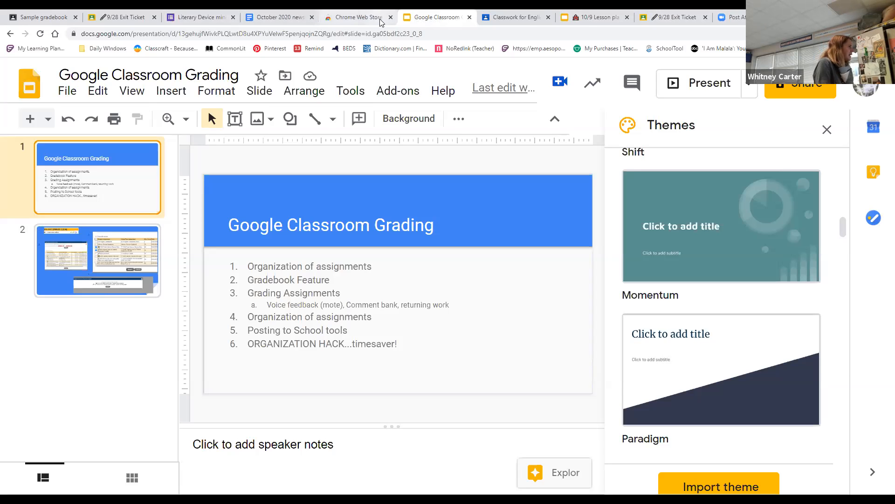
- View the gradebook of the English 7 Block 1 class, and go to the class stream
click(513, 17)
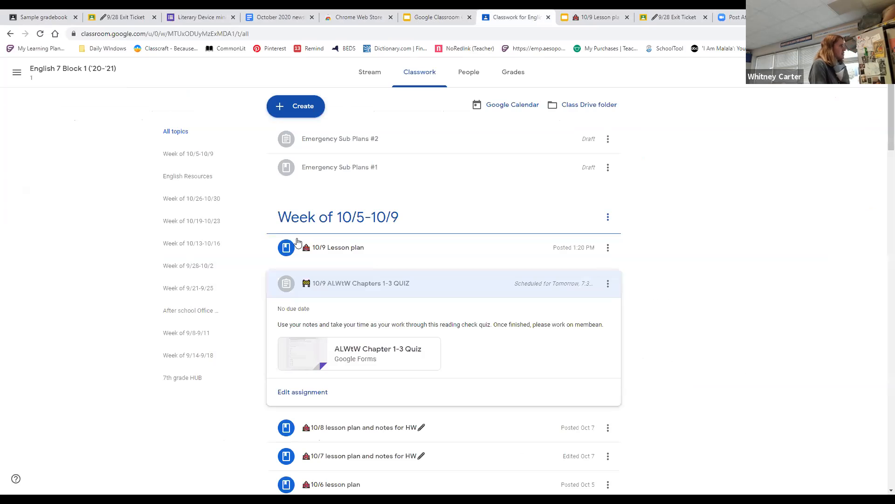
click(515, 73)
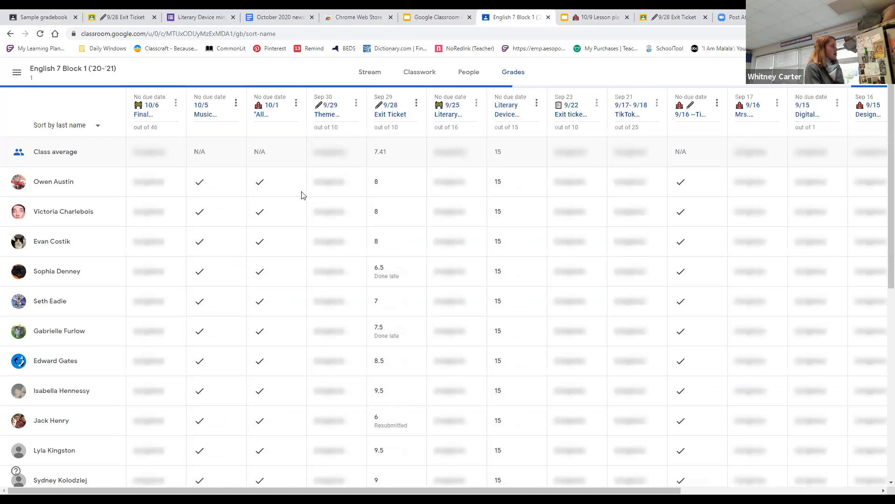
click(371, 74)
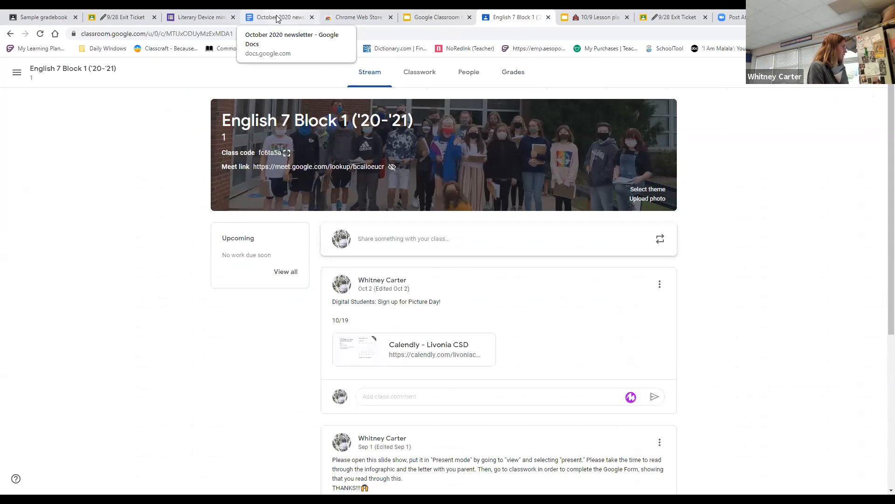
- Present slide 2 of Google Classroom Grading on importing assignment grades into SchoolTool, and return to slide 1
click(425, 19)
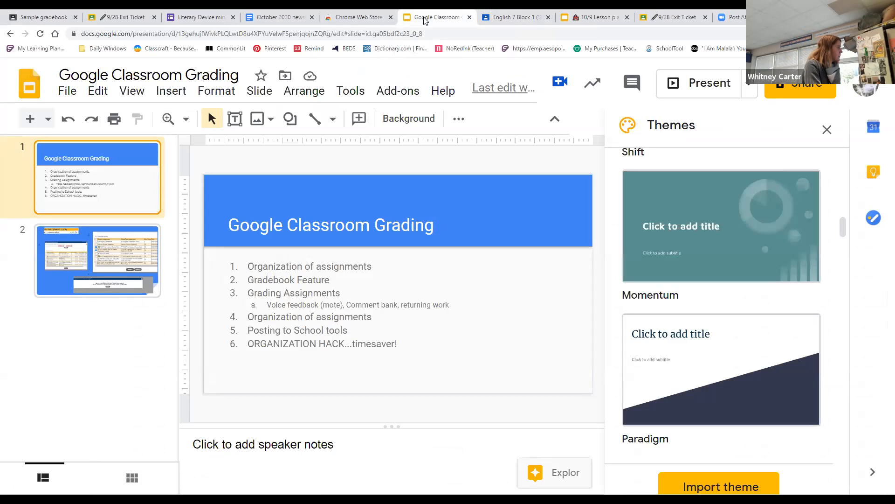
click(142, 263)
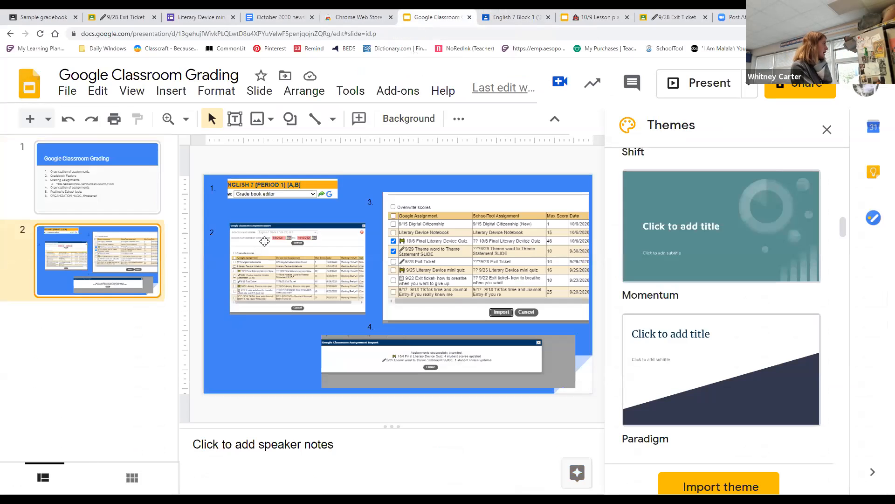
click(132, 91)
click(130, 123)
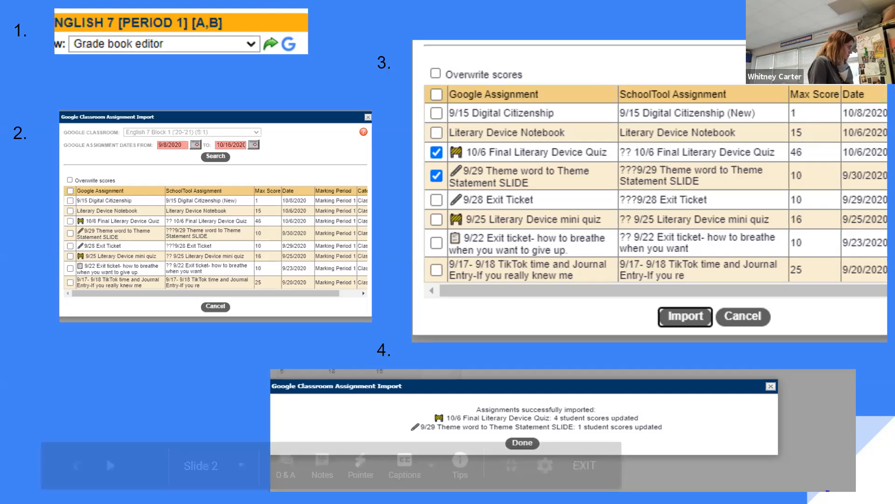
key(Escape)
click(132, 194)
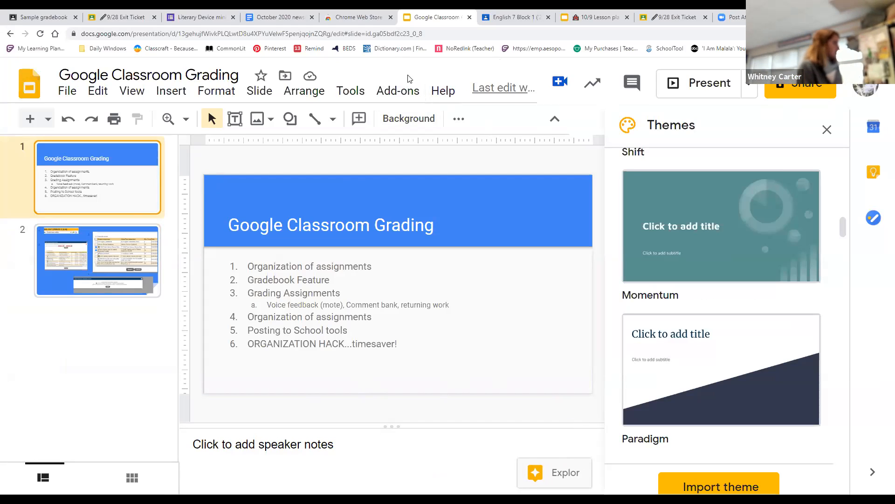
- Show the bookmarks saved in the Daily Windows folder
click(111, 49)
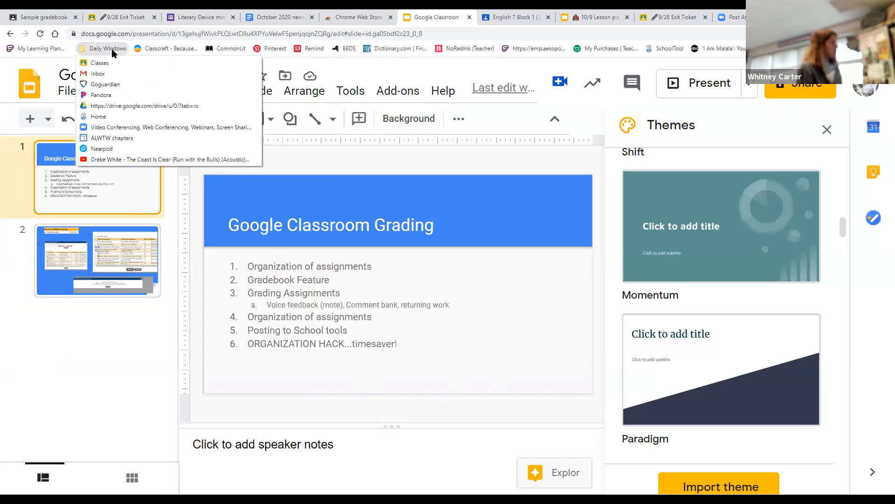